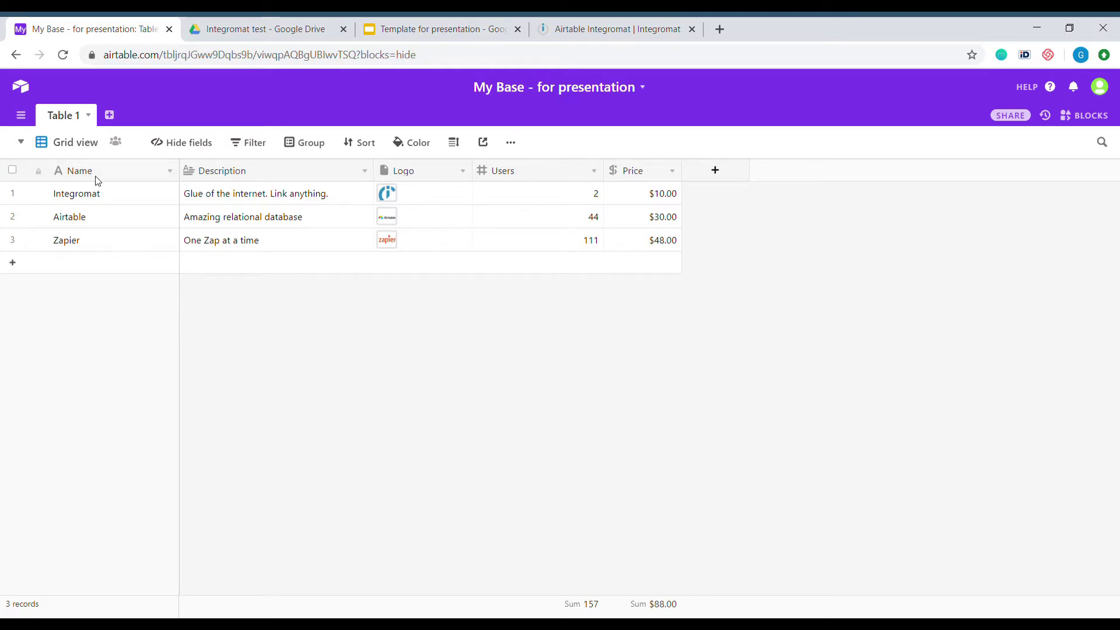
- Add a 'Last Modified' field of type Last modified time to the Airtable table
click(716, 171)
text(Last Modified)
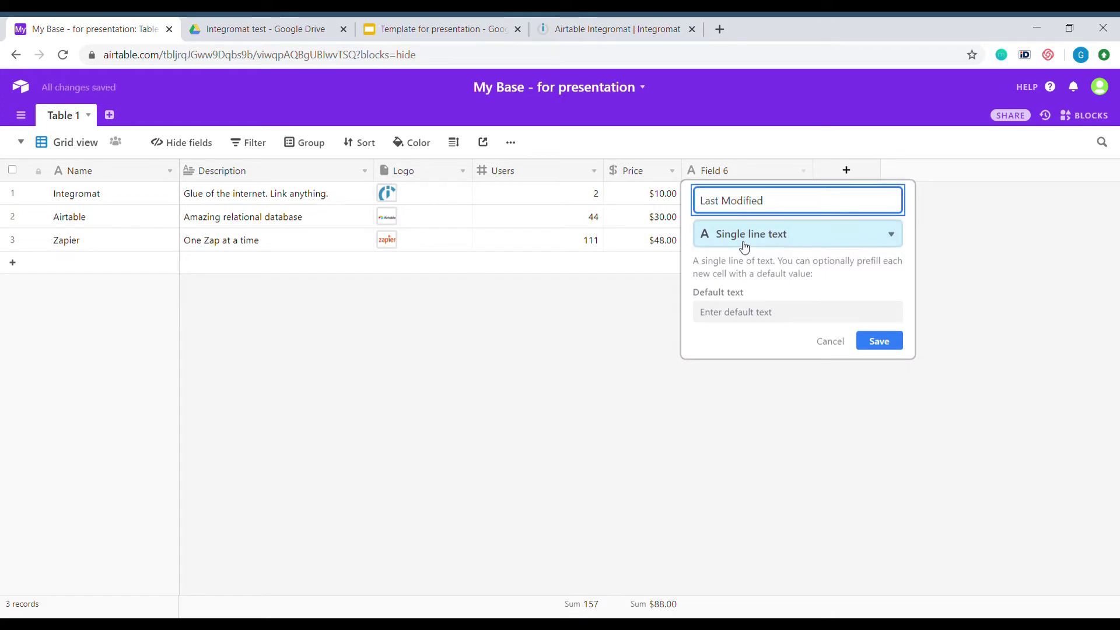
click(742, 236)
text(last)
click(761, 265)
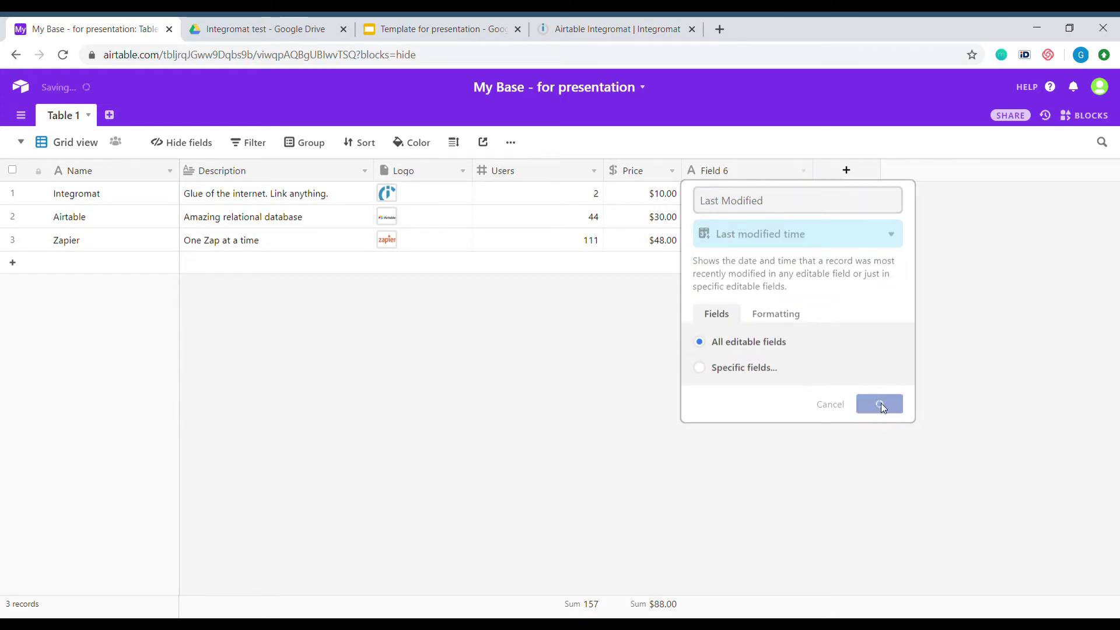
click(879, 404)
- Add an 'Export to Slides' checkbox field to the table
click(848, 170)
text(Export to Slides)
click(878, 233)
text(chec)
click(892, 265)
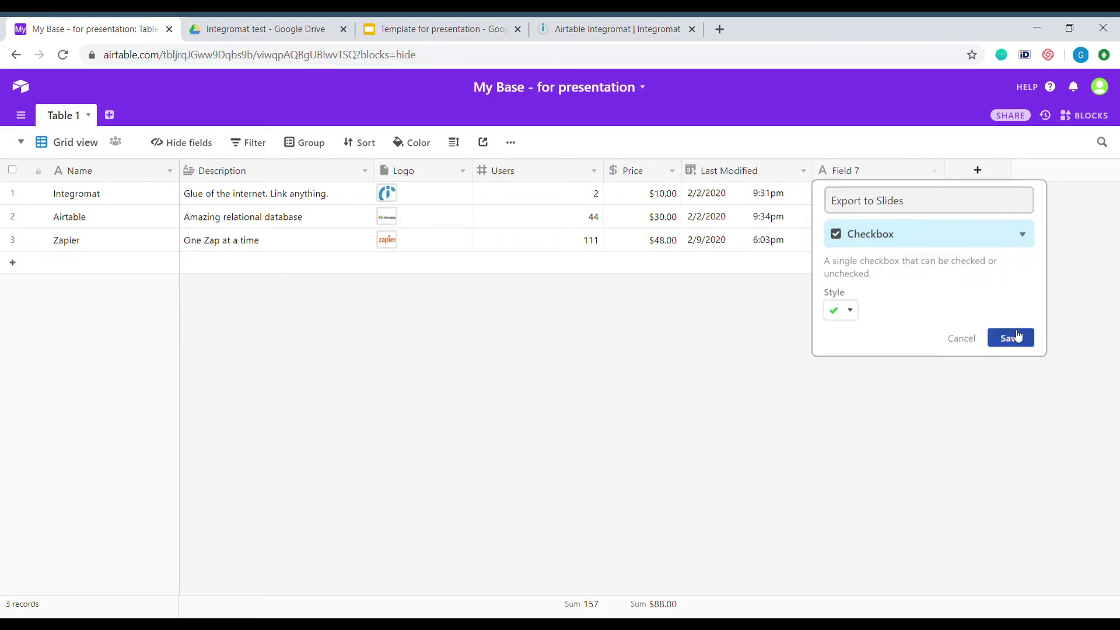
click(1011, 338)
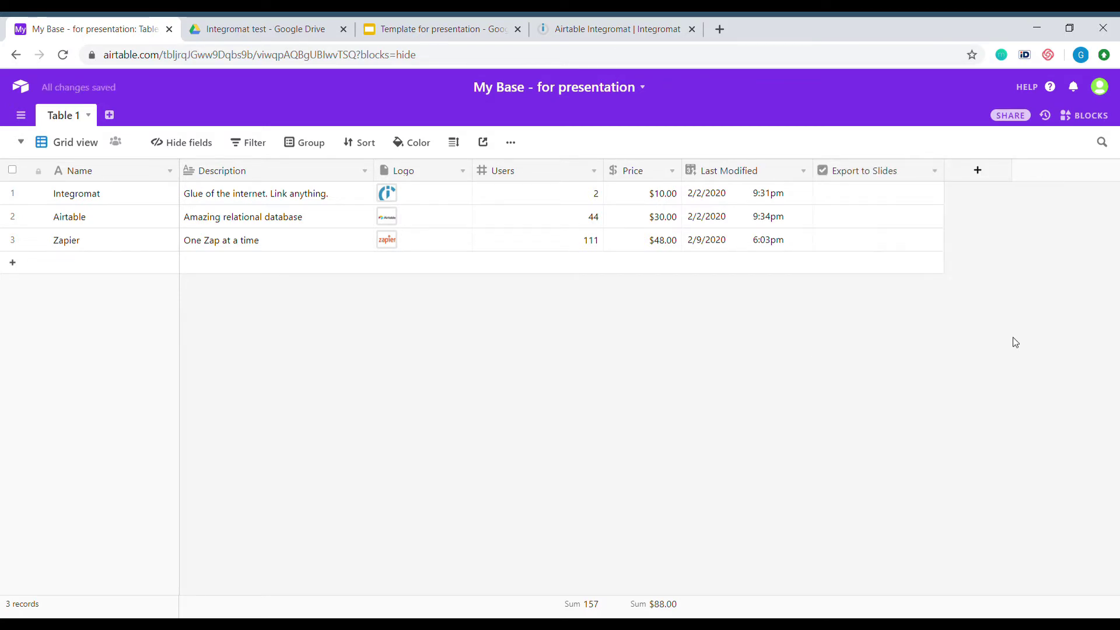
- Duplicate the grid view as 'To be exported to Slides', filtered to rows where Export to Slides is checked
click(511, 142)
click(538, 189)
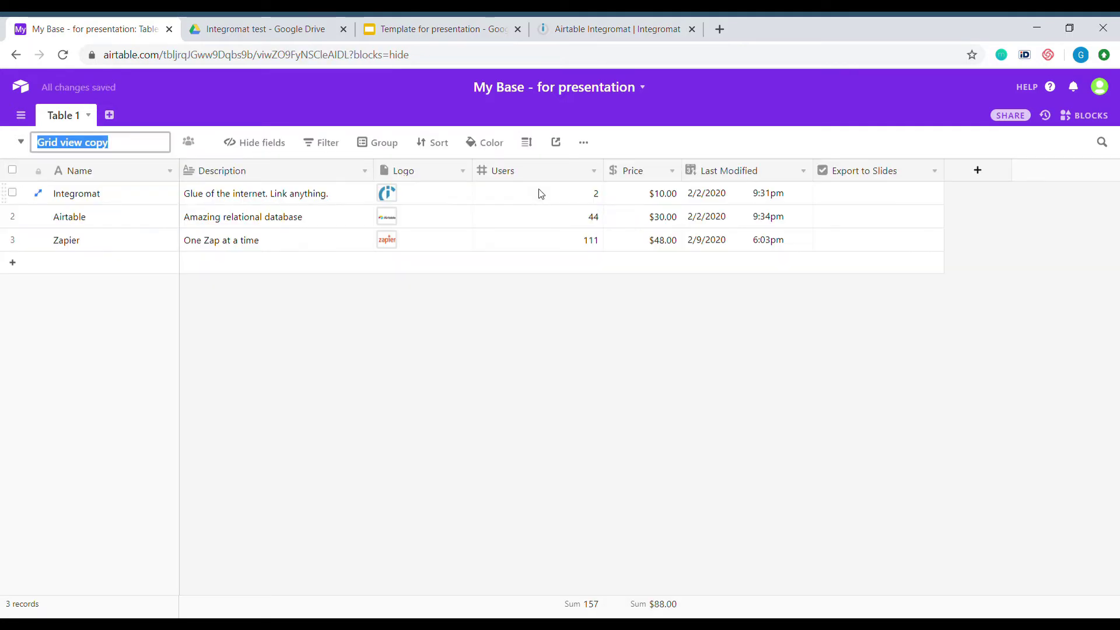
text(To be exported to Slides)
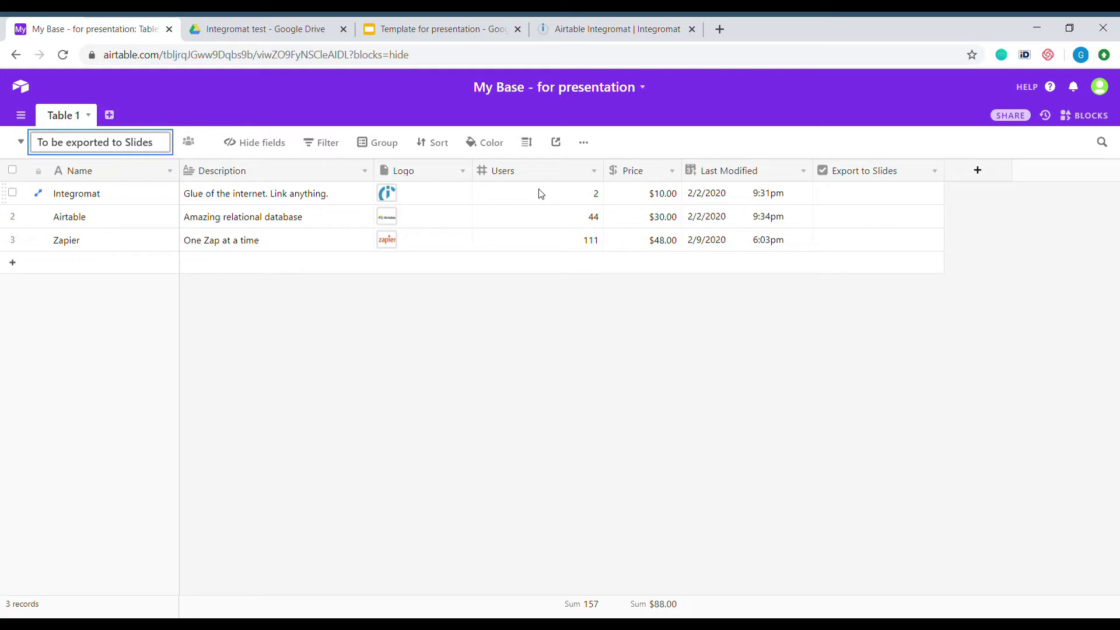
key(Return)
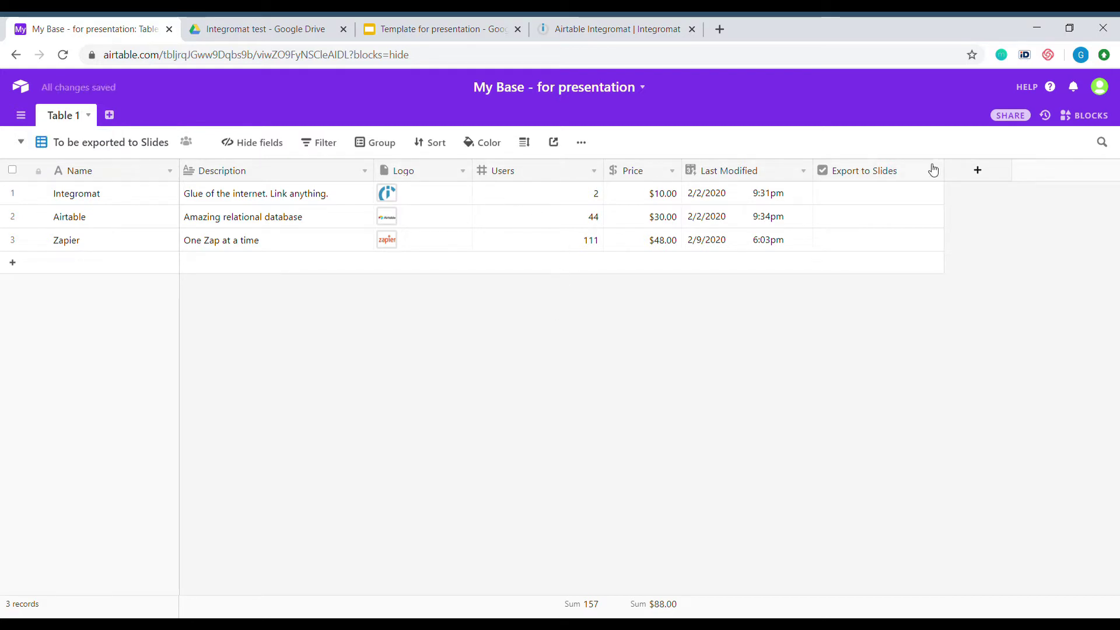
click(935, 170)
click(869, 390)
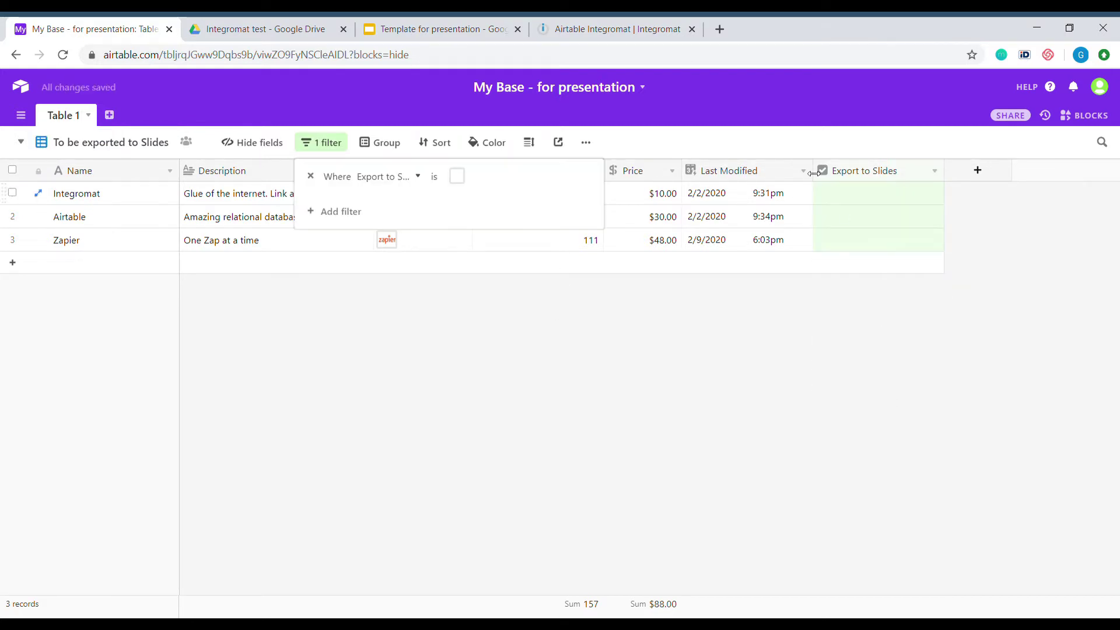
click(457, 176)
click(739, 306)
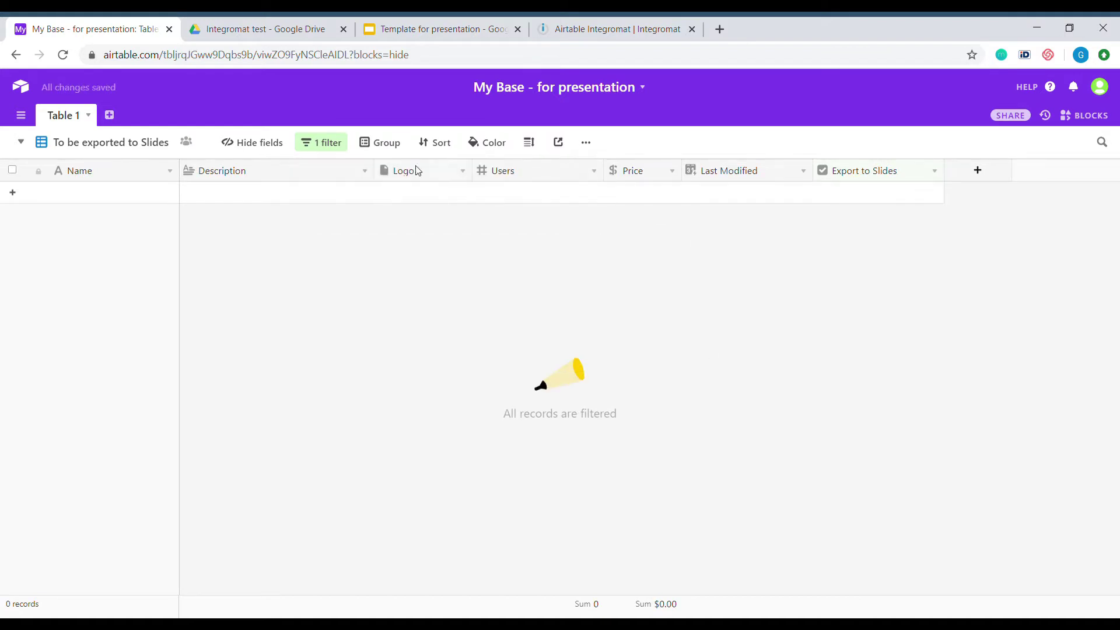
- Tick Export to Slides for the Integromat row, check the filtered view, then go to the Drive folder
click(87, 142)
click(104, 192)
click(879, 193)
click(82, 144)
click(103, 205)
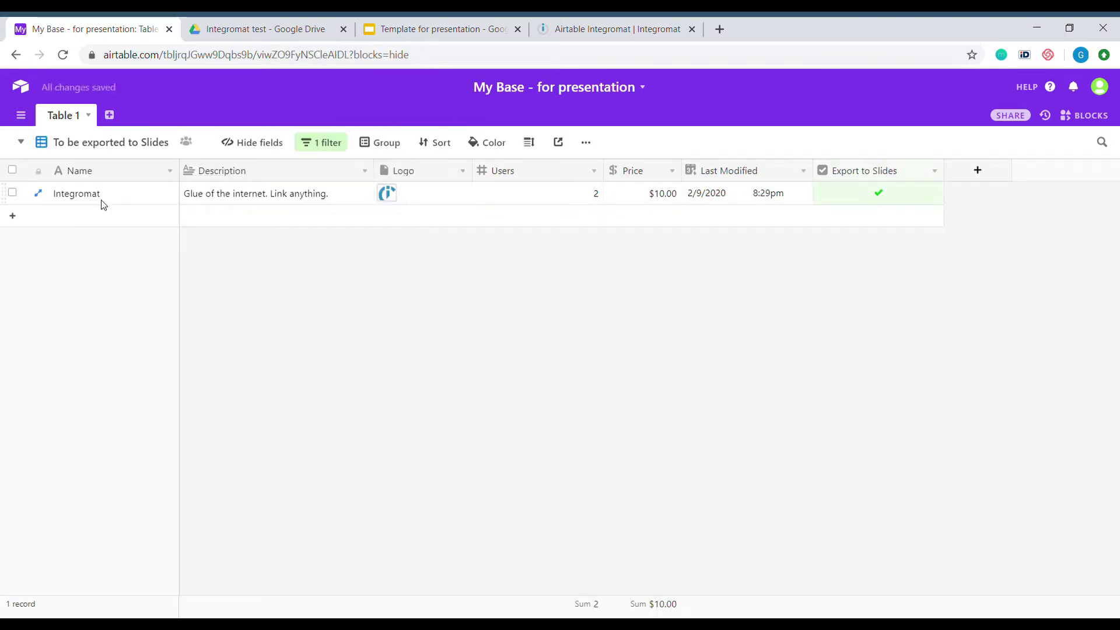
click(79, 142)
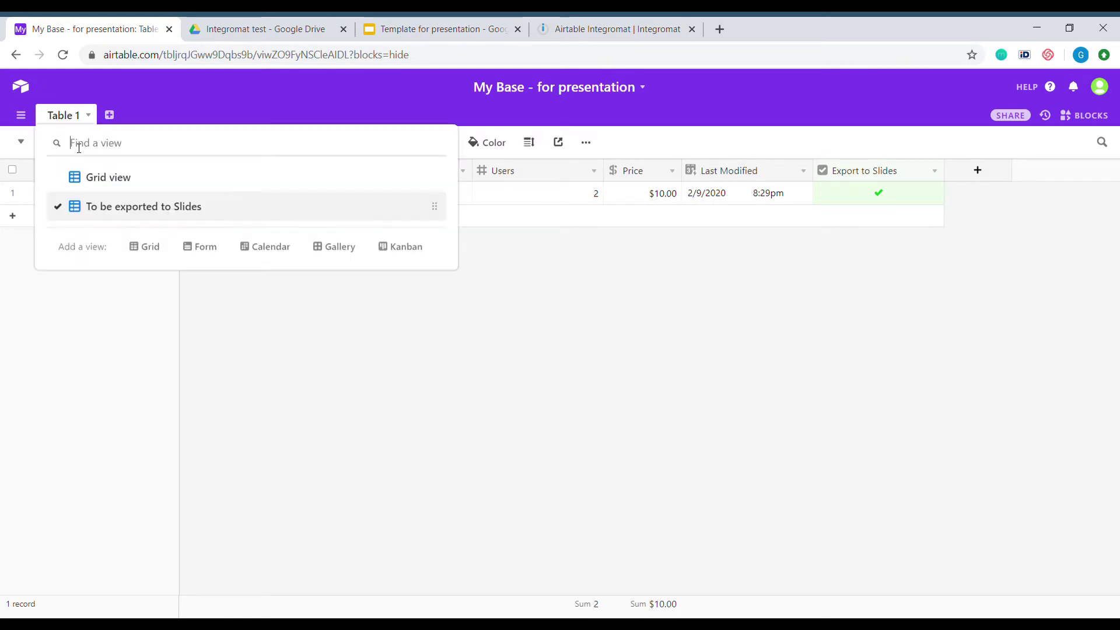
click(96, 177)
click(274, 36)
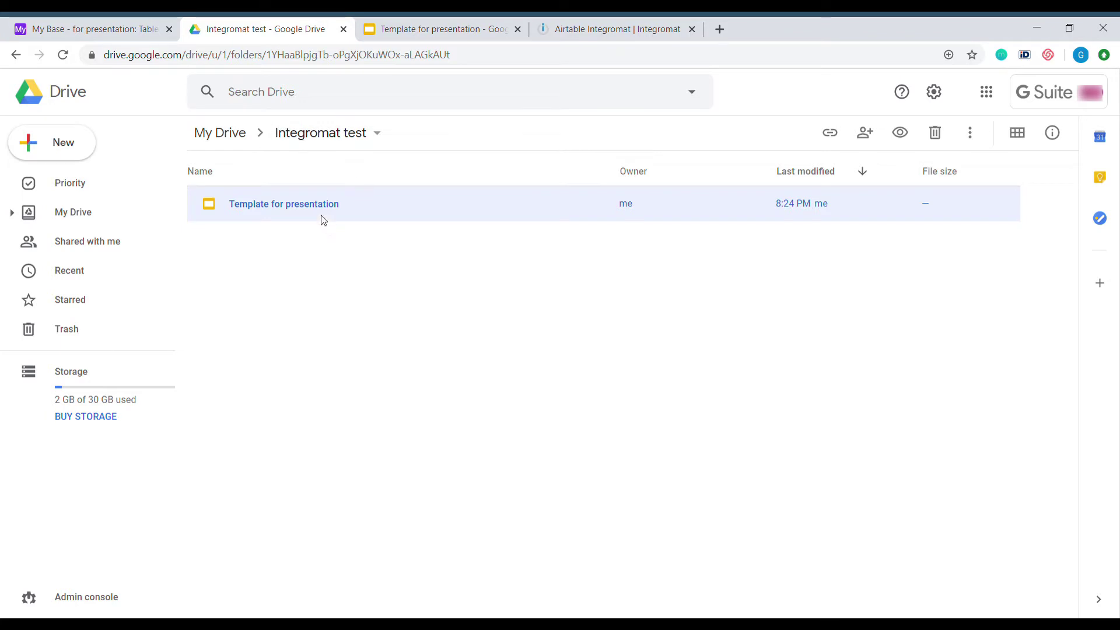
- Review the {{Name}}, {{logo}} and other placeholders in 'Template for presentation', then return to Airtable
click(439, 32)
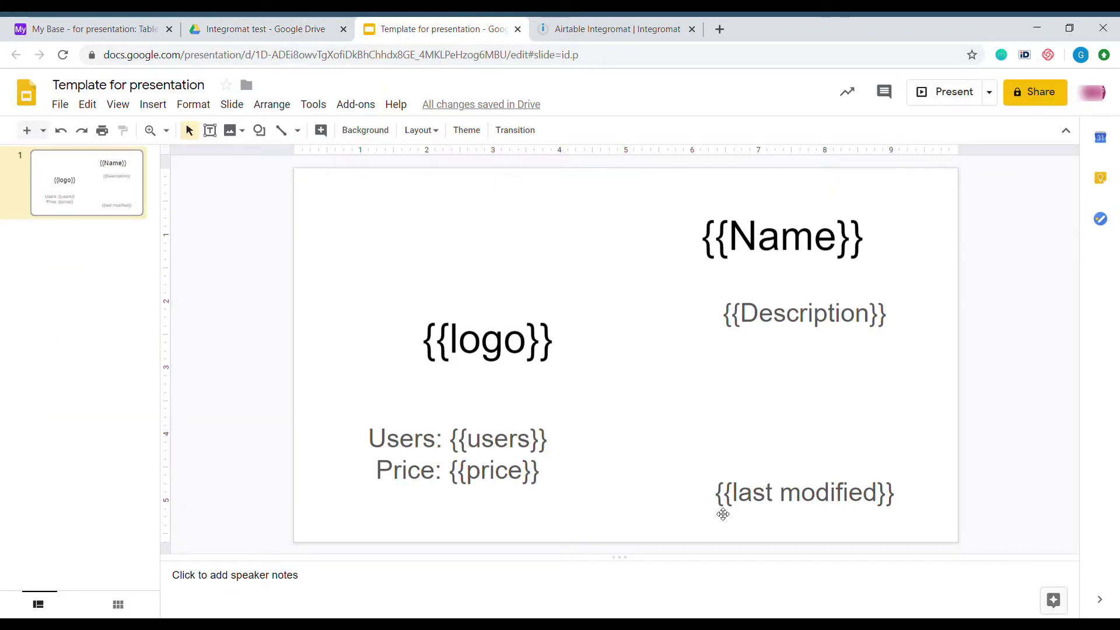
click(96, 29)
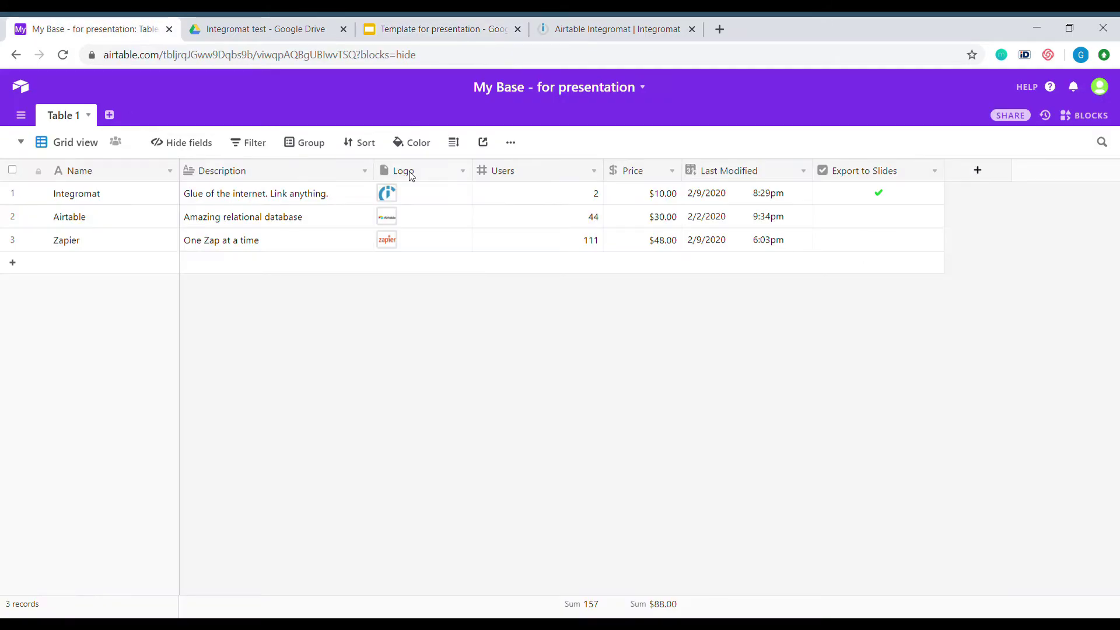
- Create a new Integromat scenario starting with an Airtable Watch records module
click(624, 17)
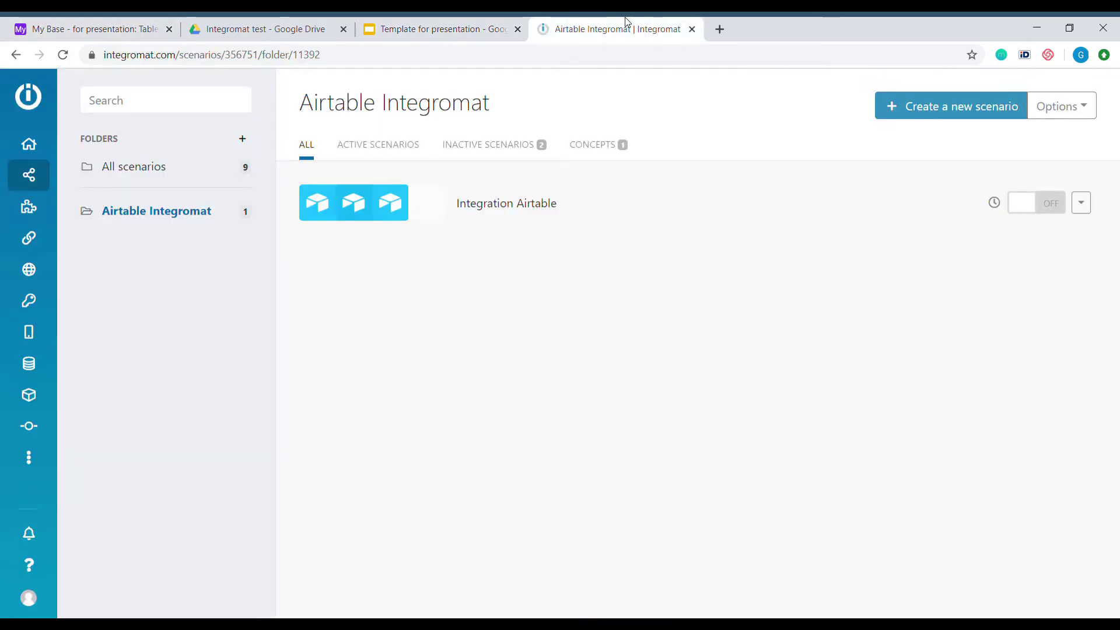
click(898, 111)
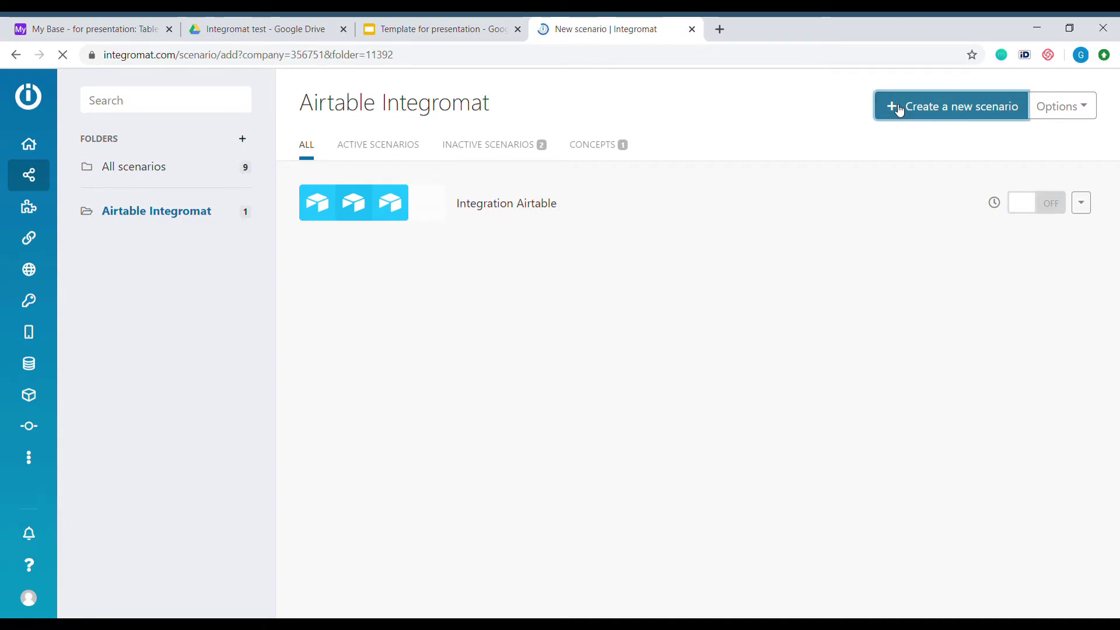
text(airt)
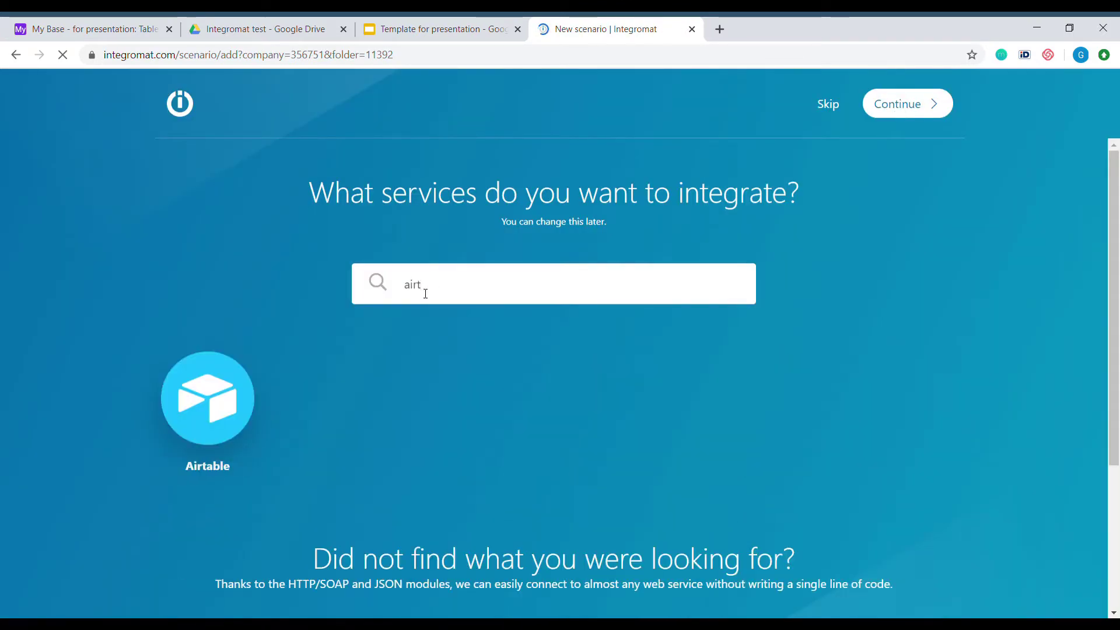
click(209, 390)
click(898, 110)
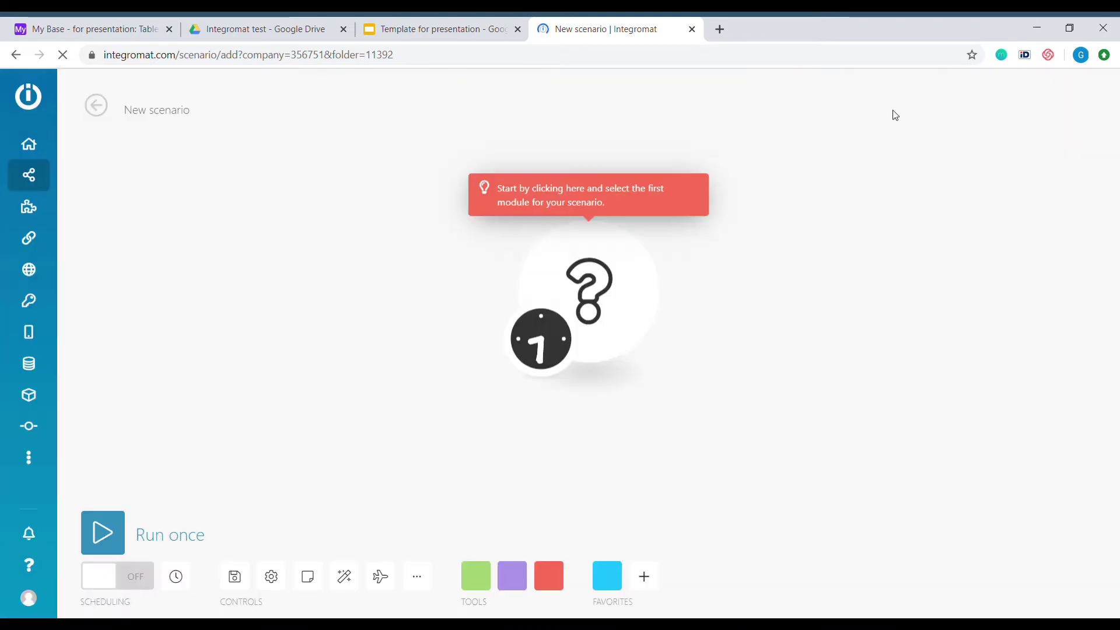
click(624, 287)
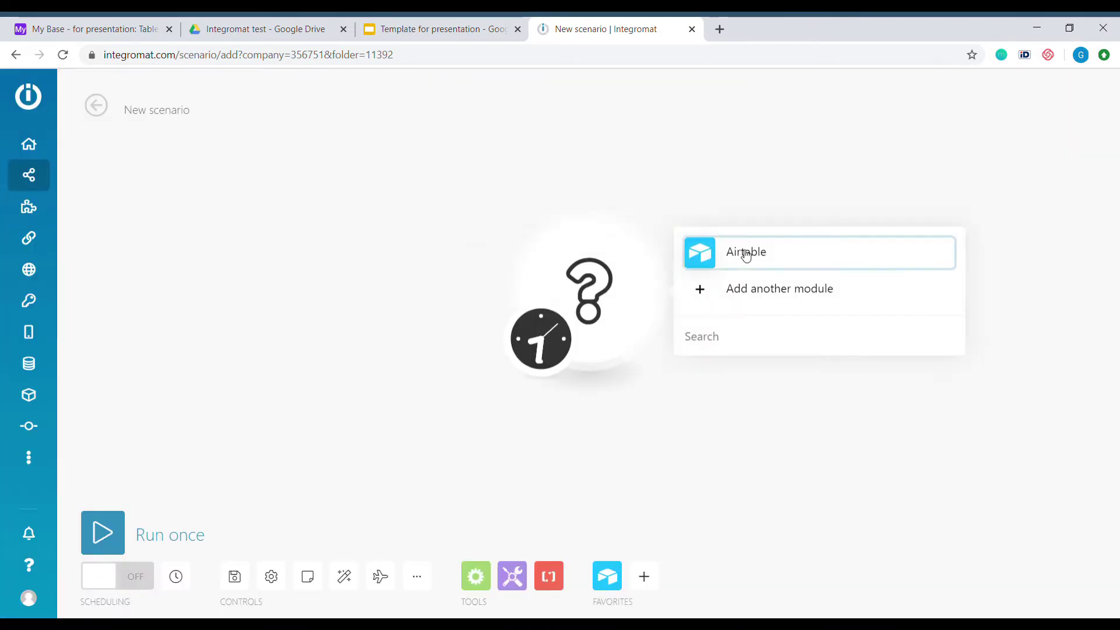
click(745, 252)
click(811, 154)
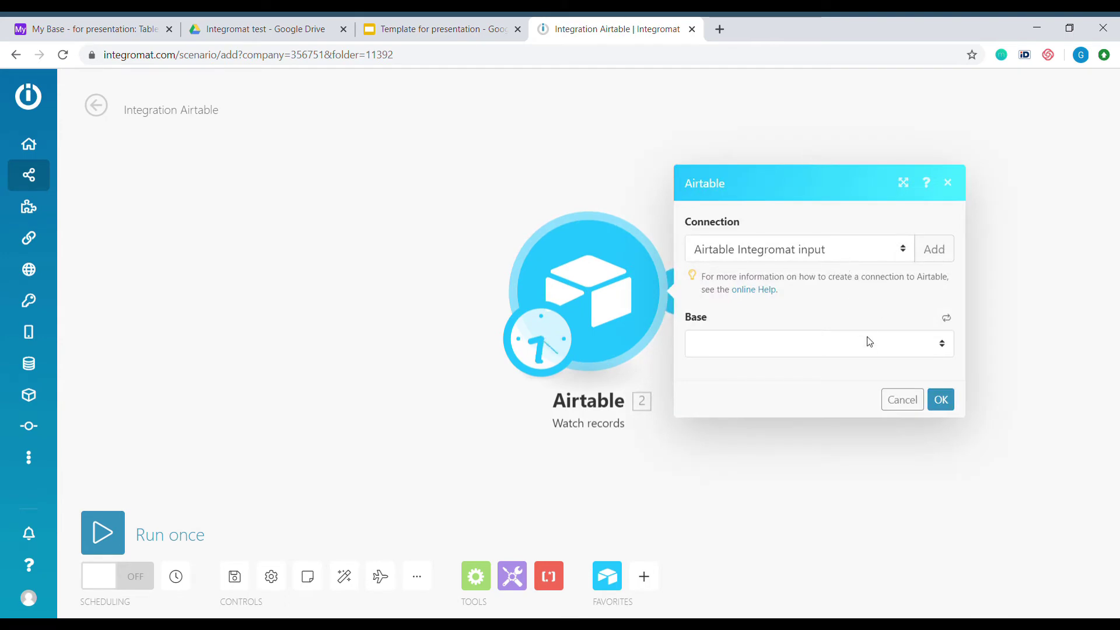
- Point the trigger at base 'My Base - for presentation', Table 1, with Last Modified as trigger and label field
click(852, 347)
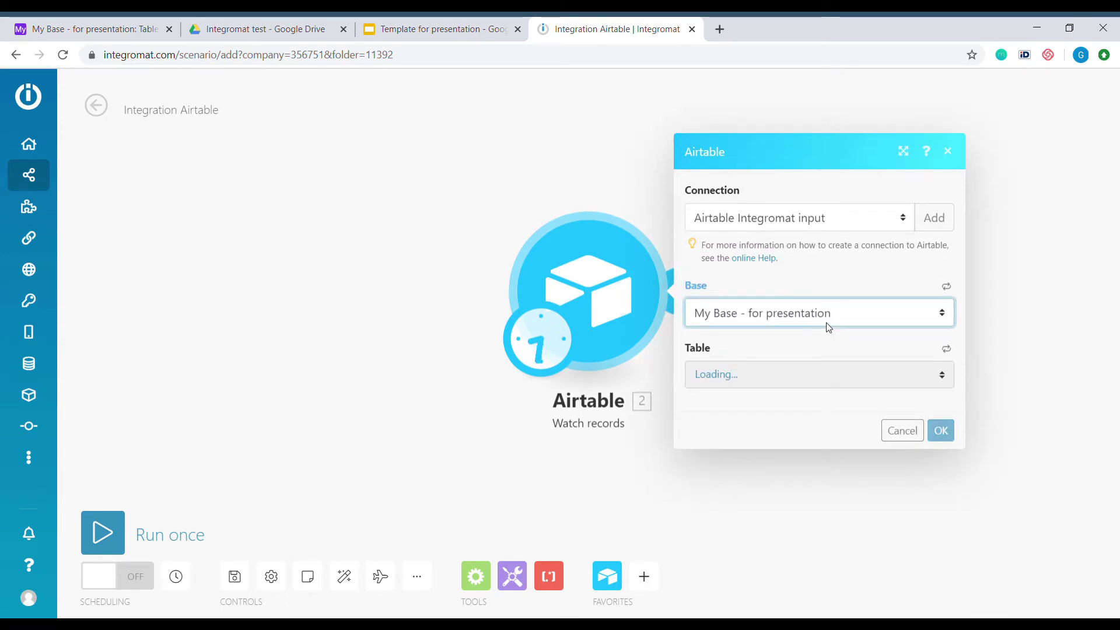
click(843, 380)
click(841, 405)
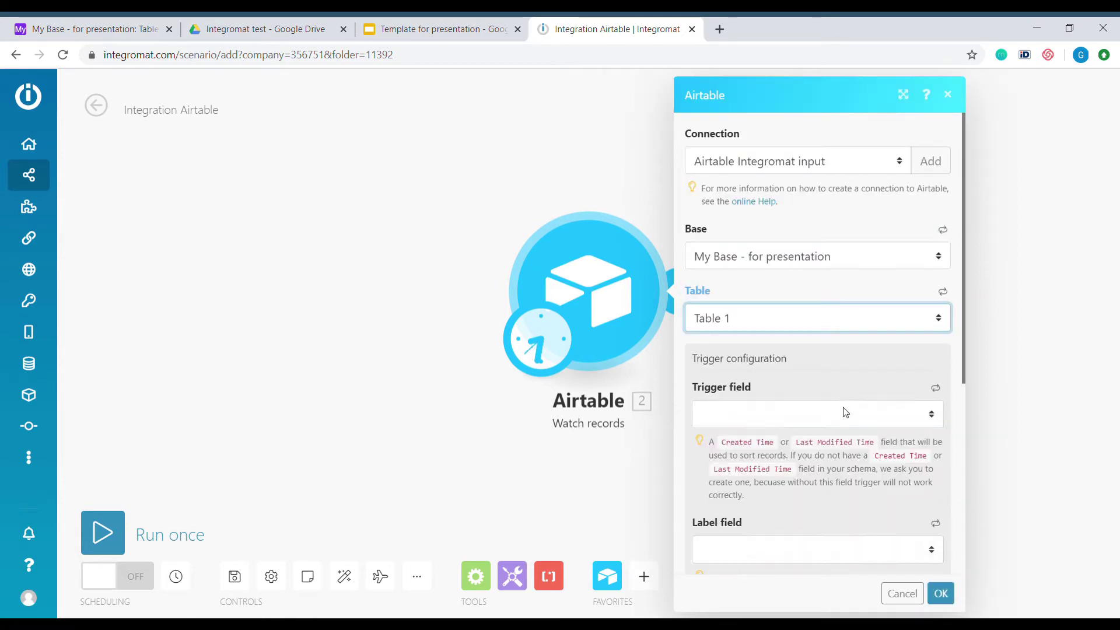
click(845, 414)
click(845, 429)
scroll(845, 460, down, 3)
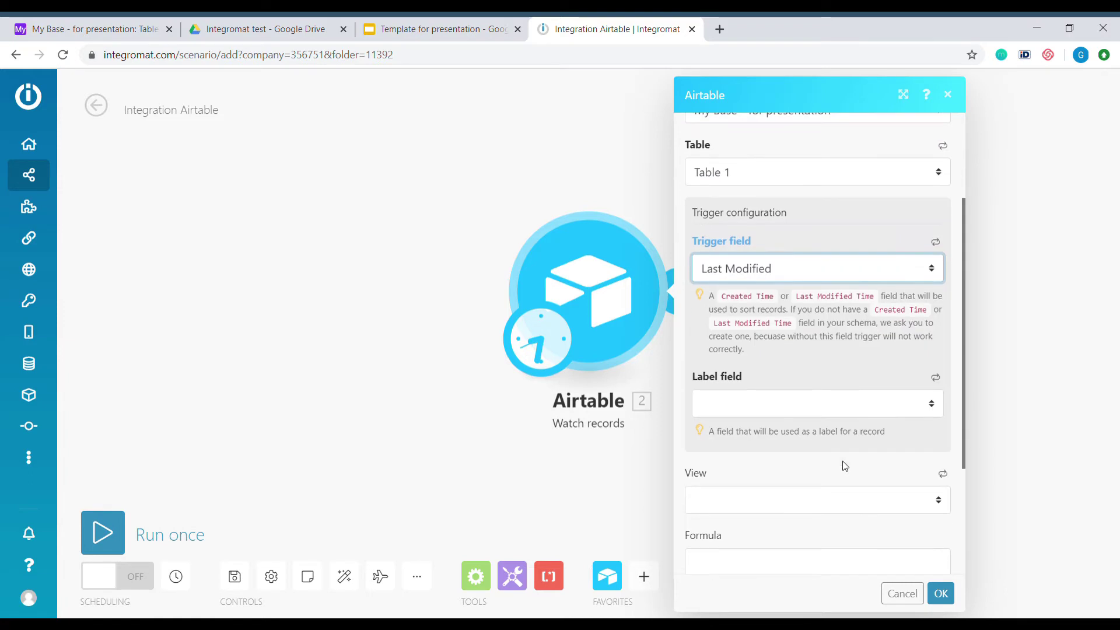
click(826, 406)
click(802, 525)
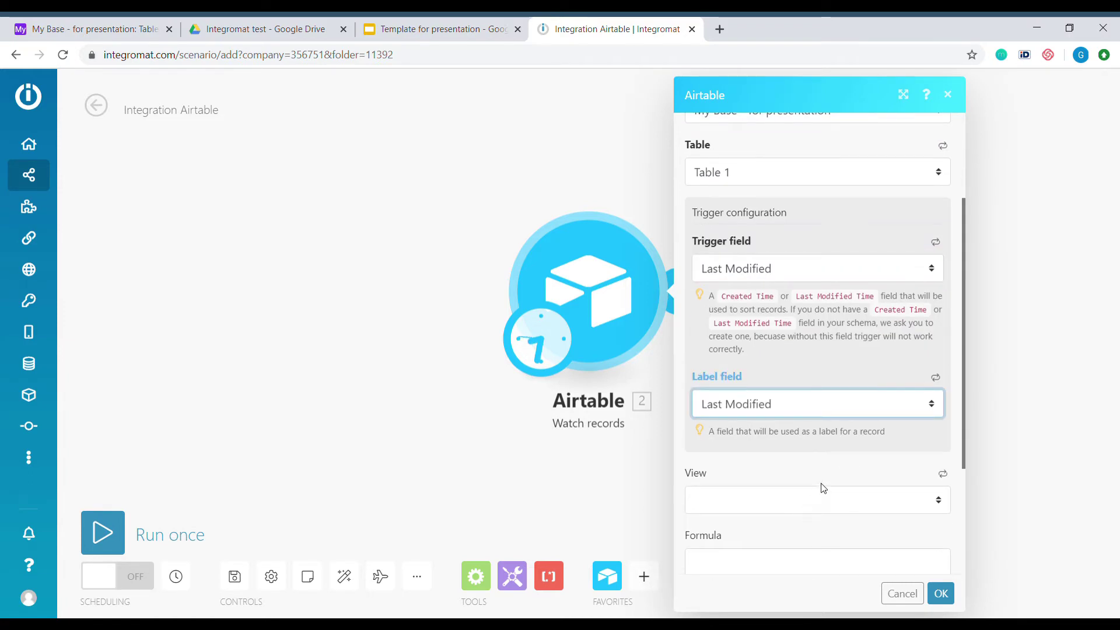
scroll(823, 485, down, 3)
- Use the 'To be exported to Slides' view with Max Records 100 and save the trigger
click(809, 323)
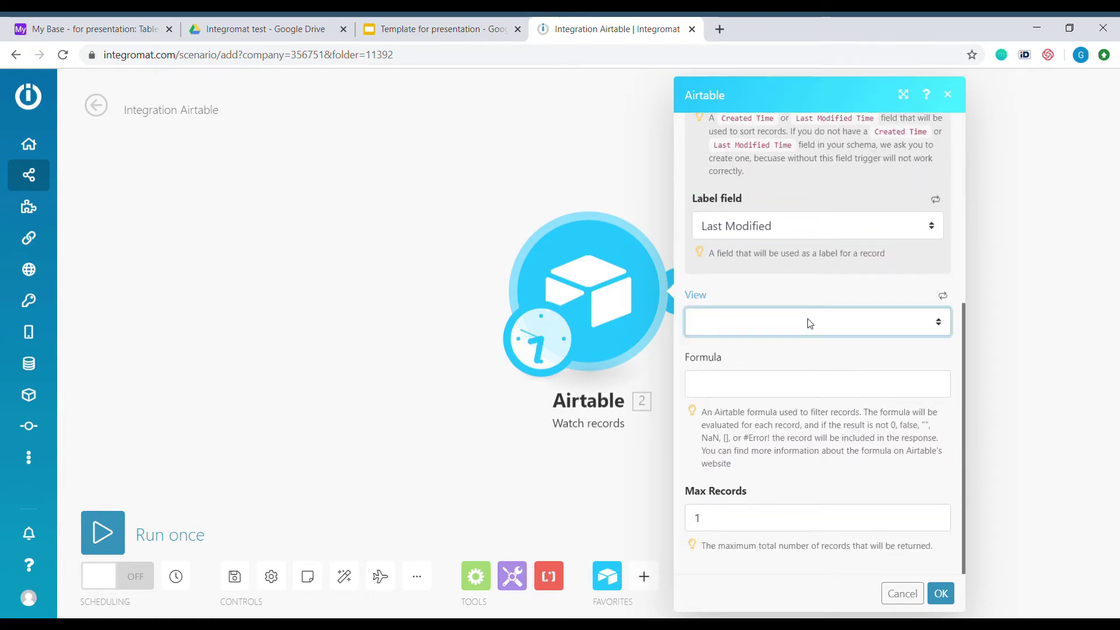
click(806, 380)
click(810, 392)
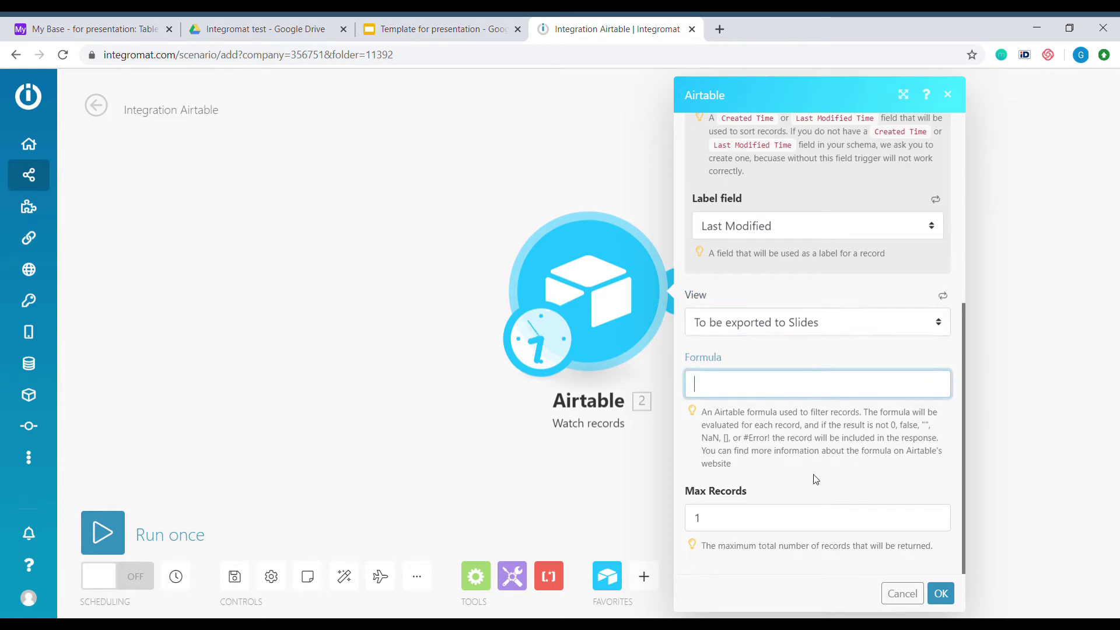
click(784, 517)
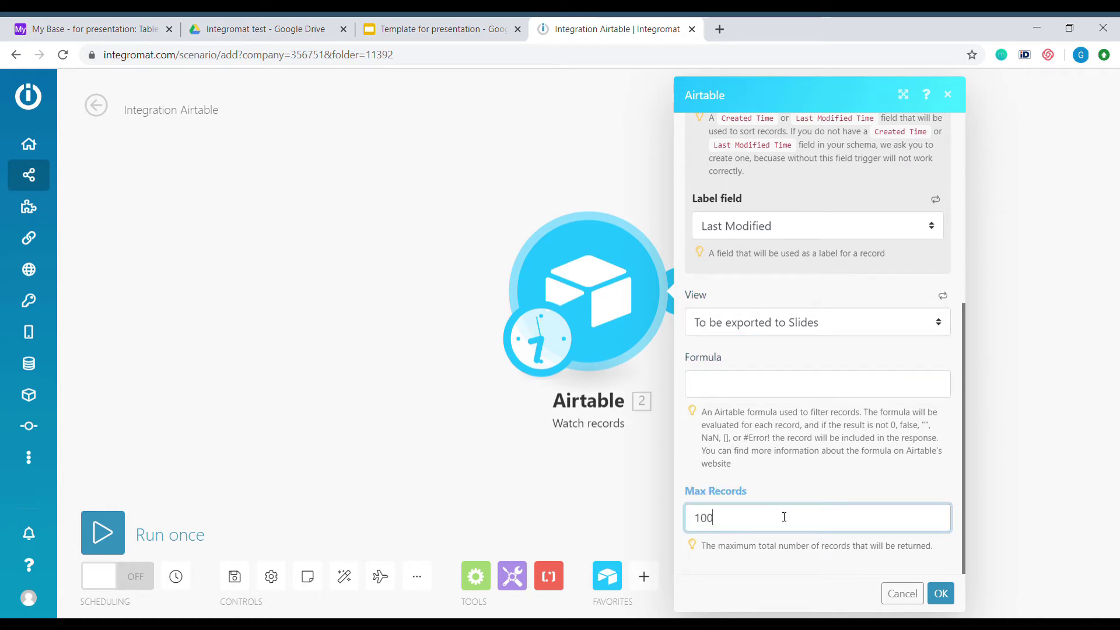
text(100)
click(941, 593)
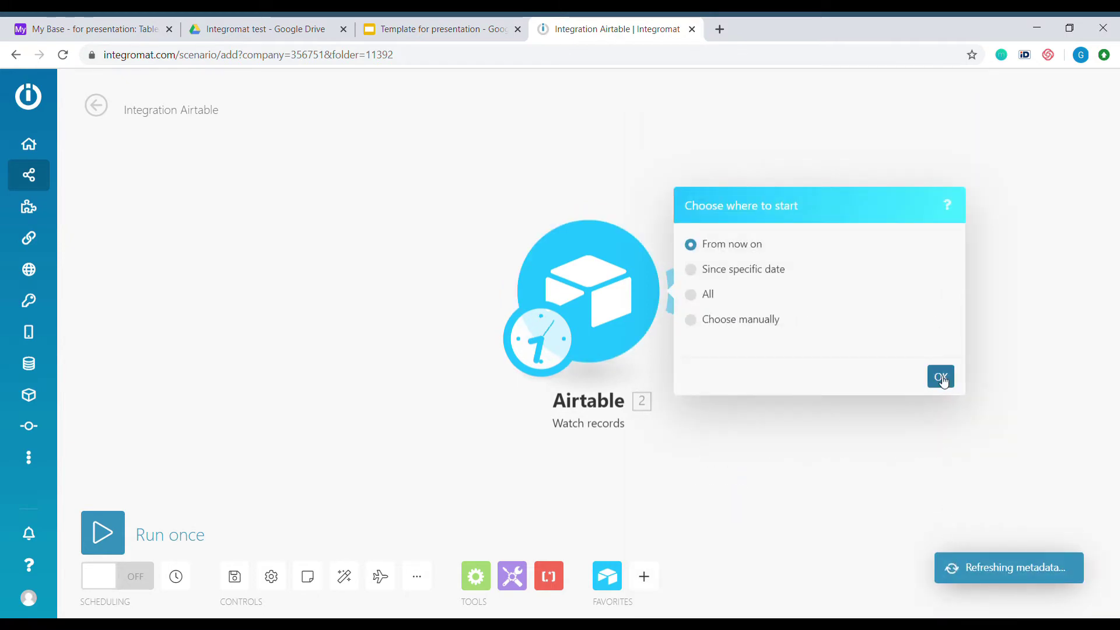
- Start from now on and add a Google Slides 'Create a Presentation From a Template' module
click(943, 380)
click(688, 295)
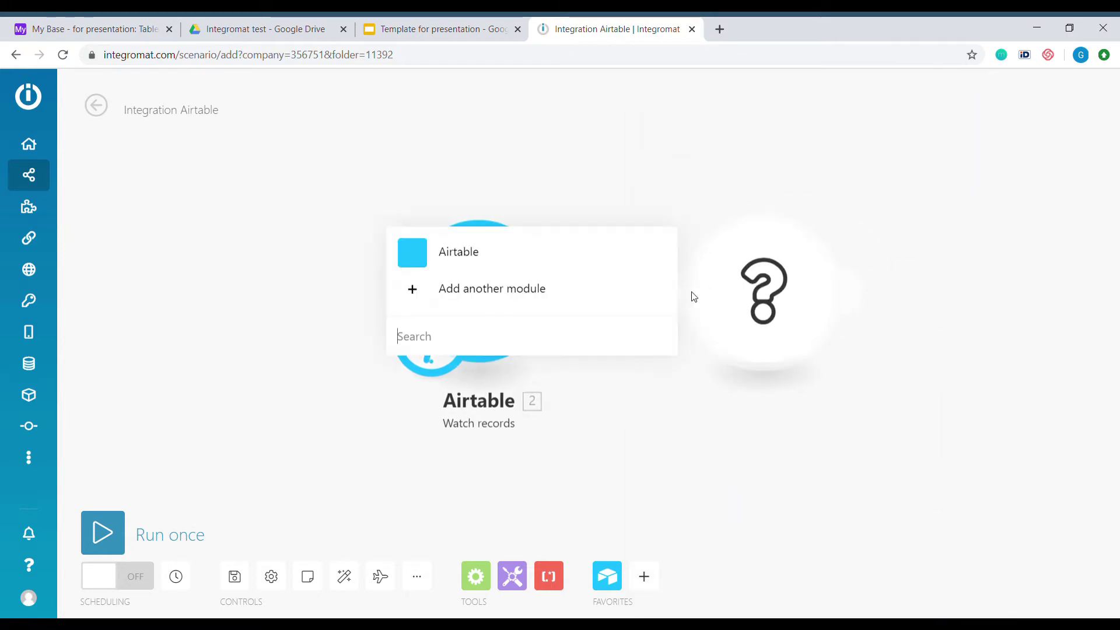
click(534, 298)
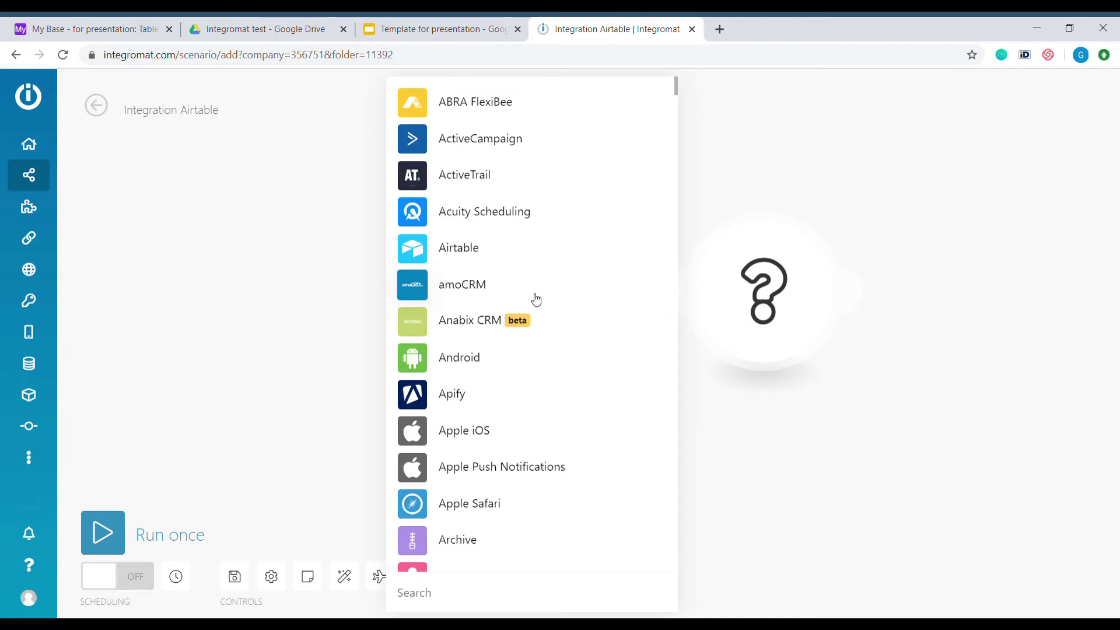
text(slide)
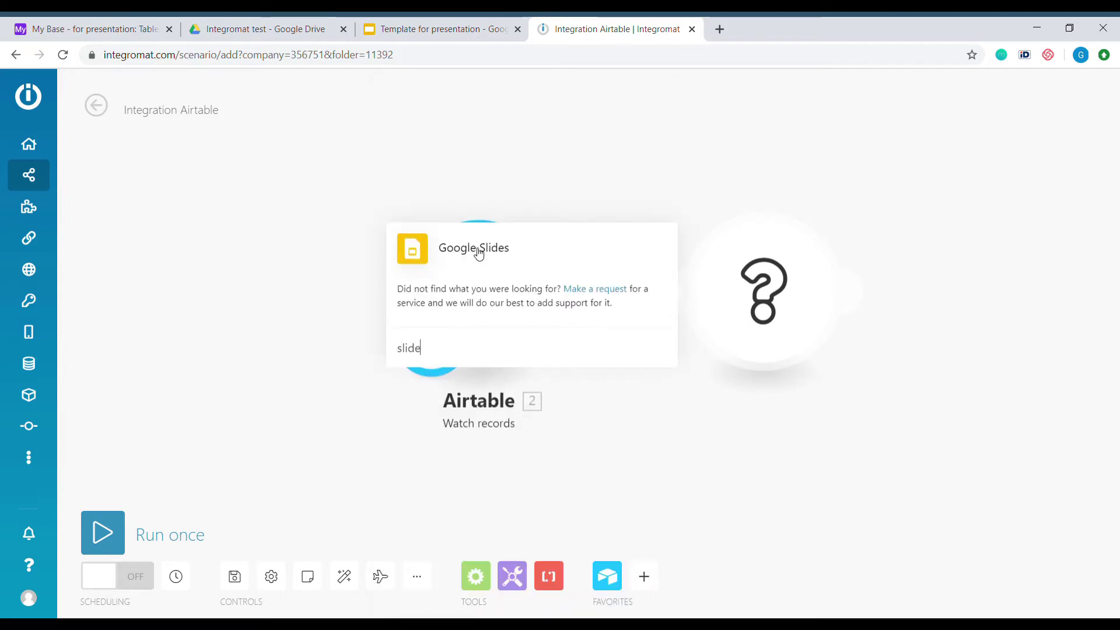
click(474, 249)
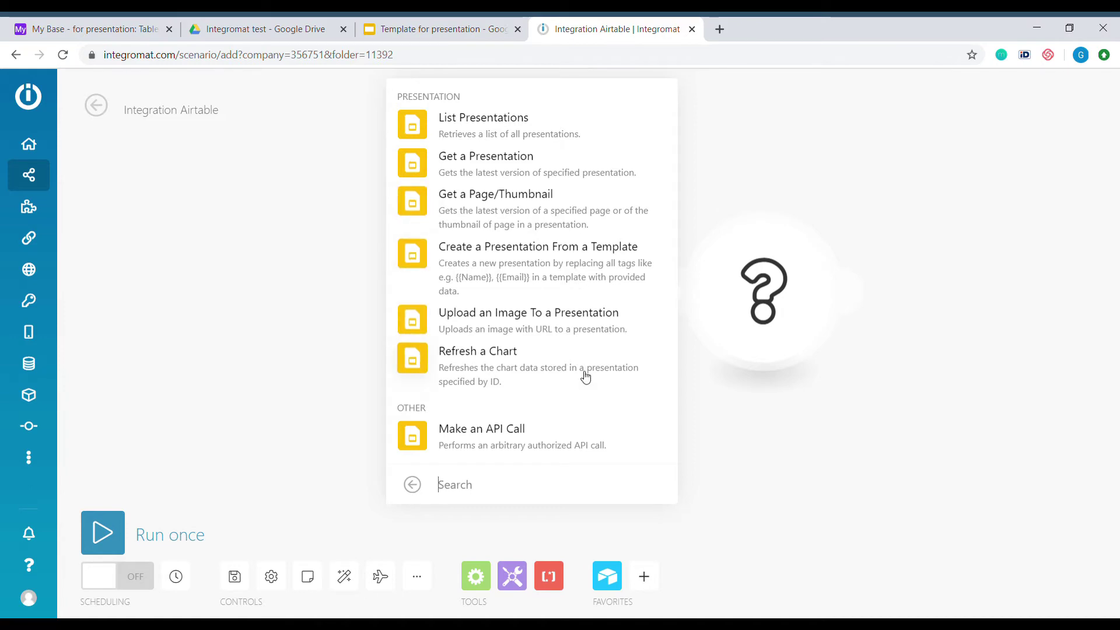
click(550, 271)
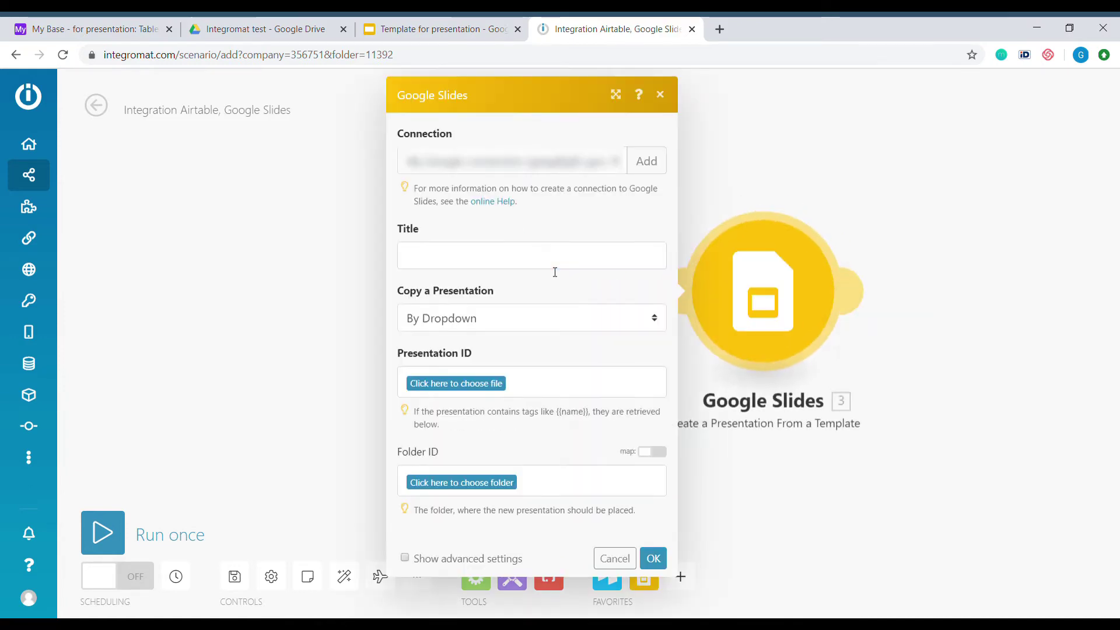
- Set the title to 'New presentation of' plus the record's Name and browse Drive for the template
click(568, 262)
text(New presentation of)
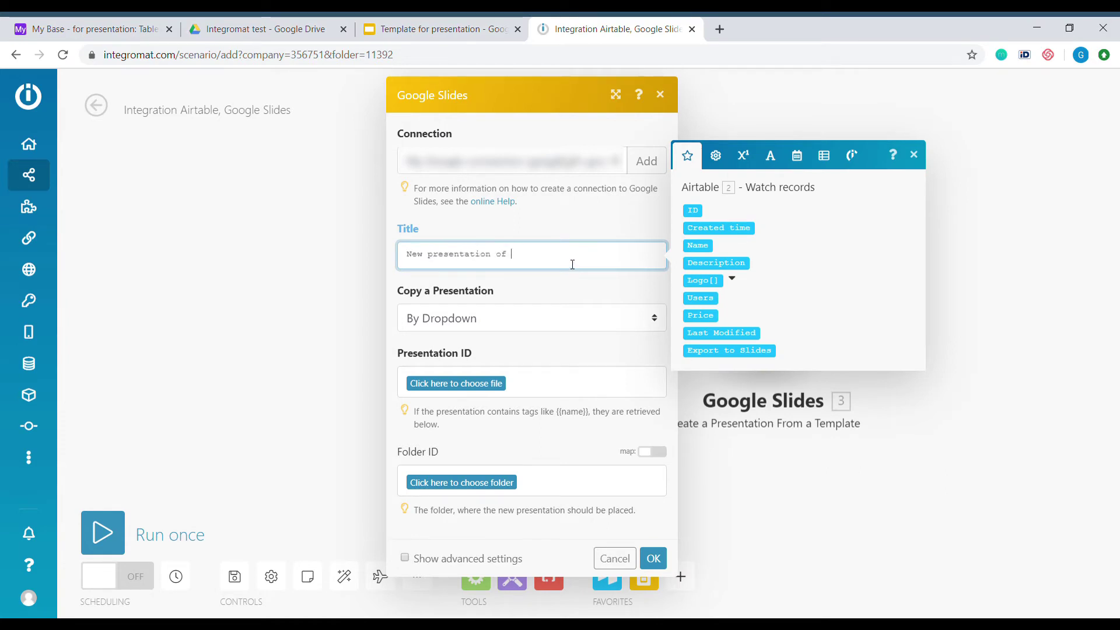
click(707, 252)
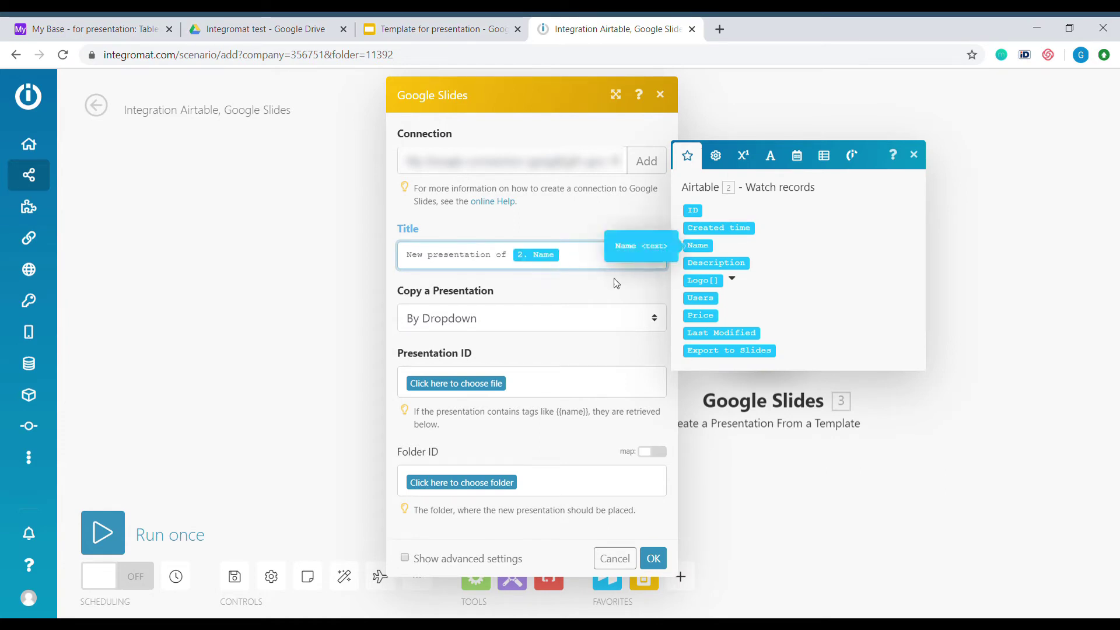
click(561, 297)
click(538, 327)
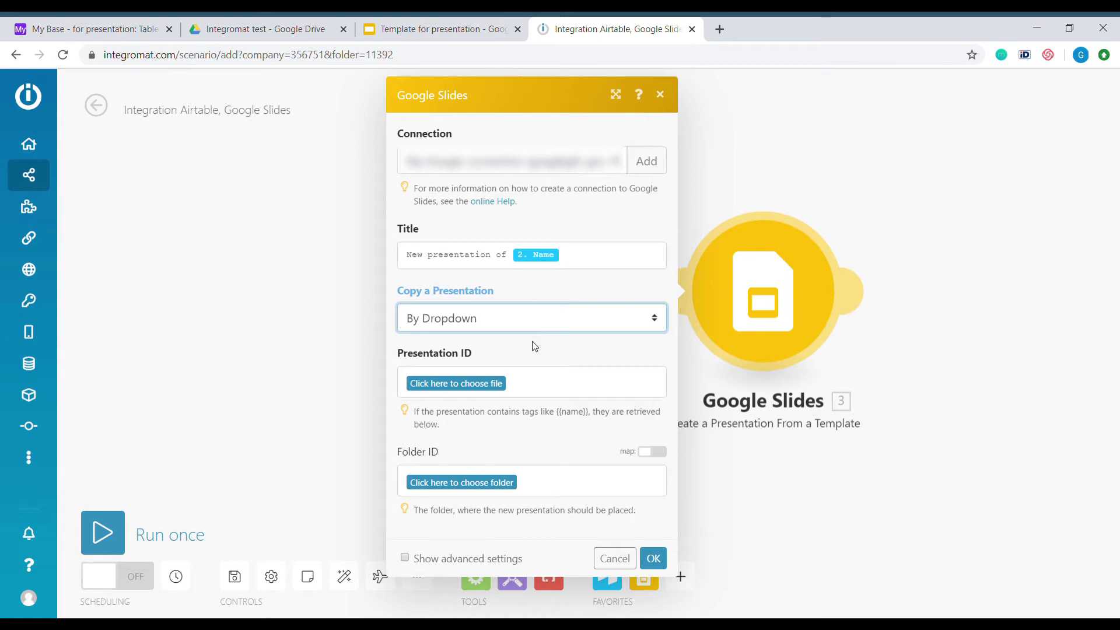
click(467, 390)
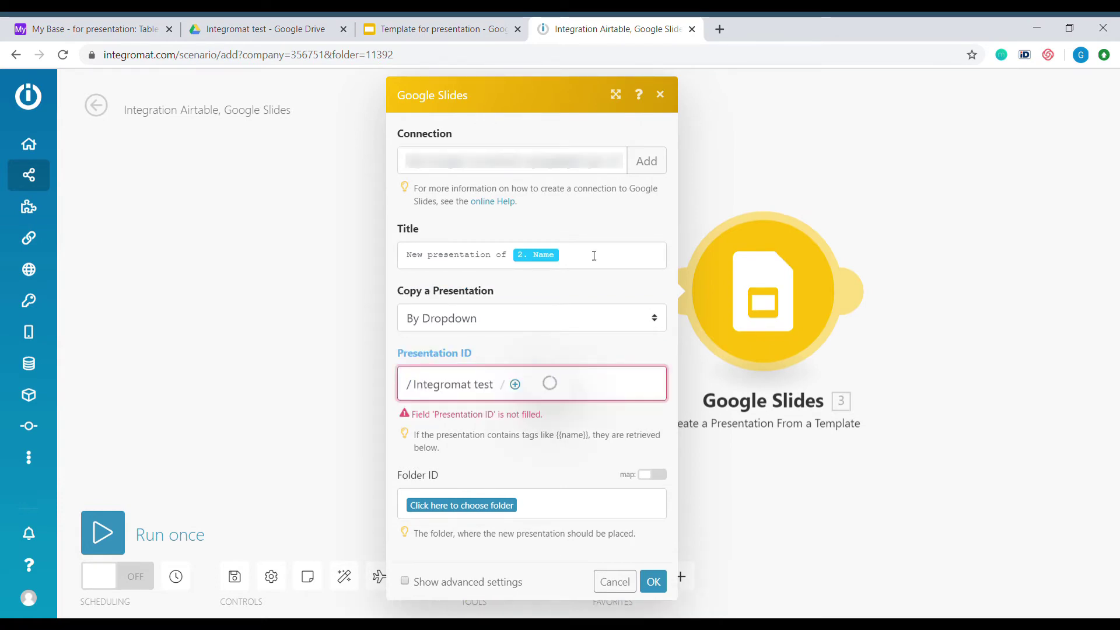
- Choose 'Template for presentation' and map the record's Name and Description into their tags
click(585, 389)
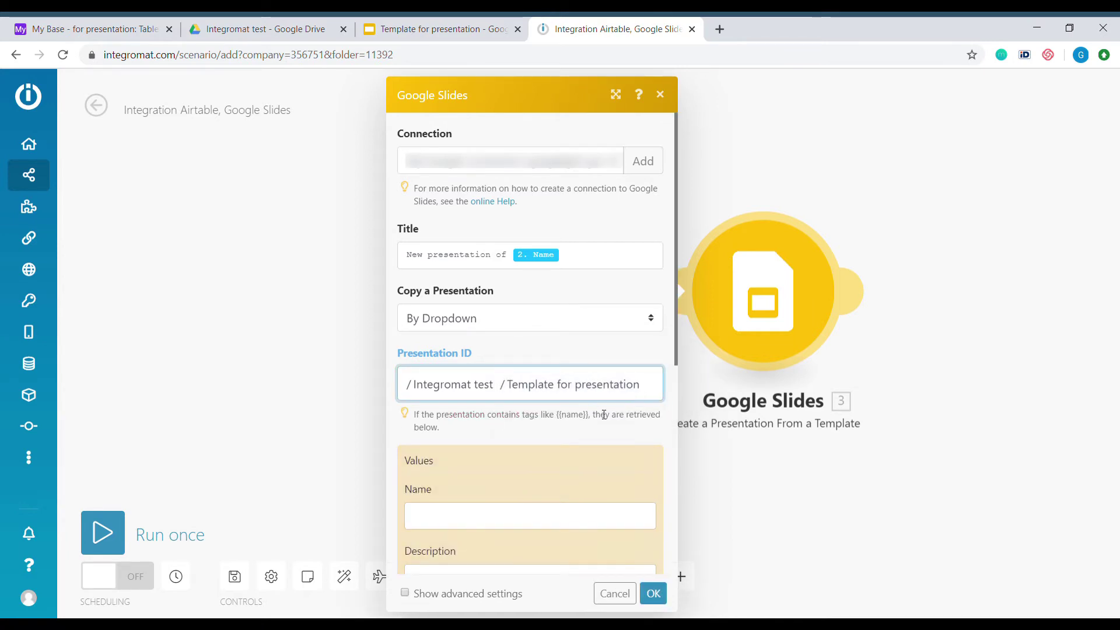
scroll(603, 412, down, 4)
click(500, 300)
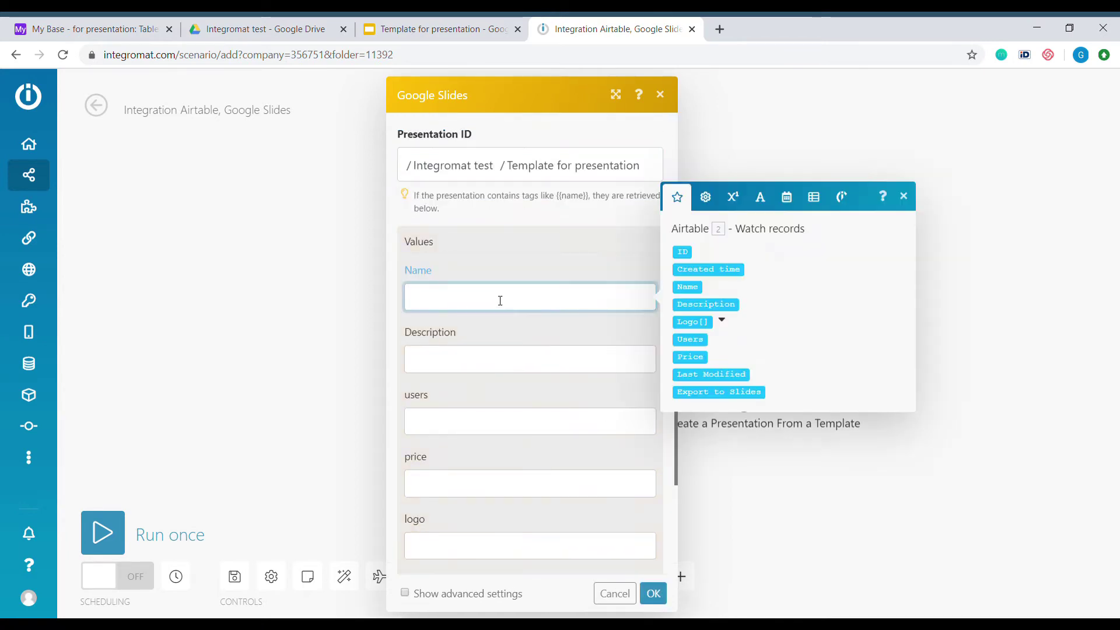
click(691, 288)
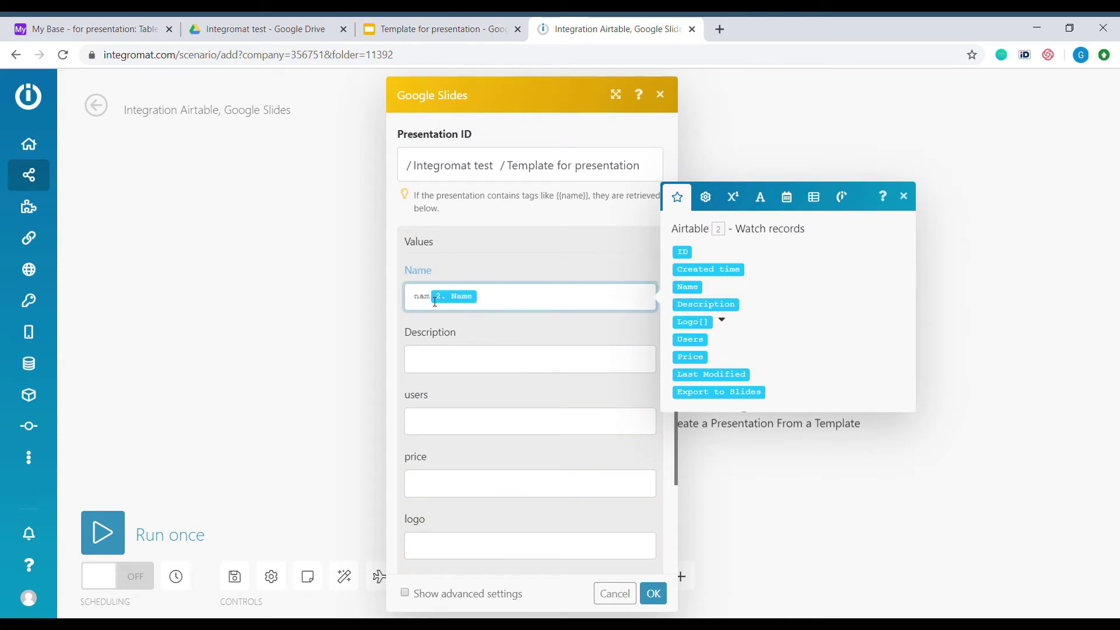
key(BackSpace)
key(BackSpace)
key(BackSpace)
key(BackSpace)
click(693, 293)
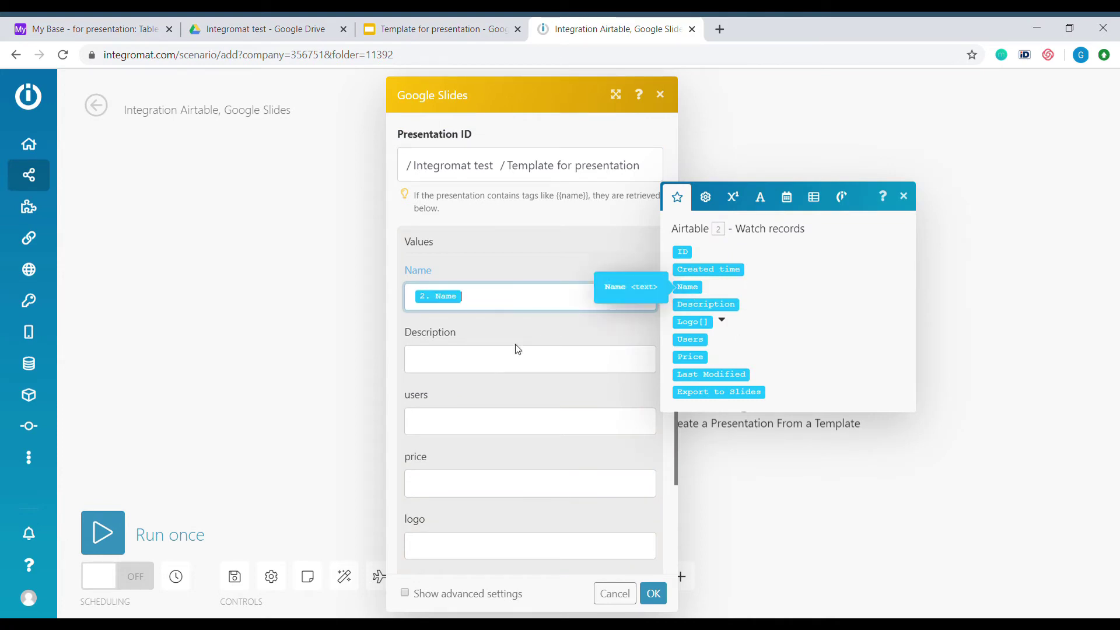
click(505, 353)
click(700, 373)
- Map Users and Price into their tags, each wrapped in toString
click(442, 417)
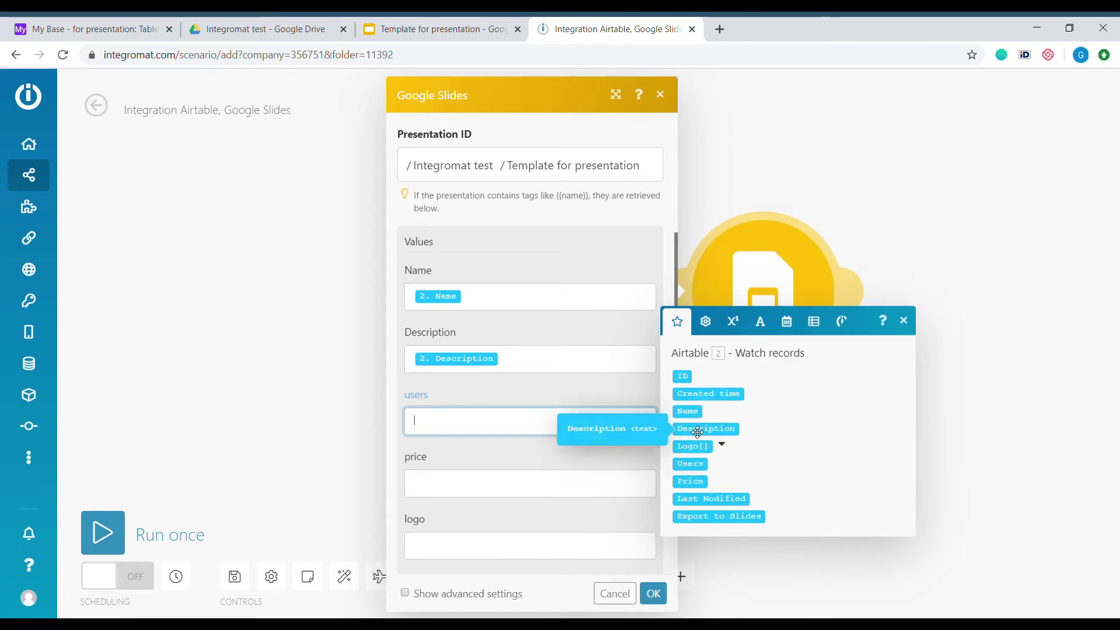
click(764, 329)
click(800, 441)
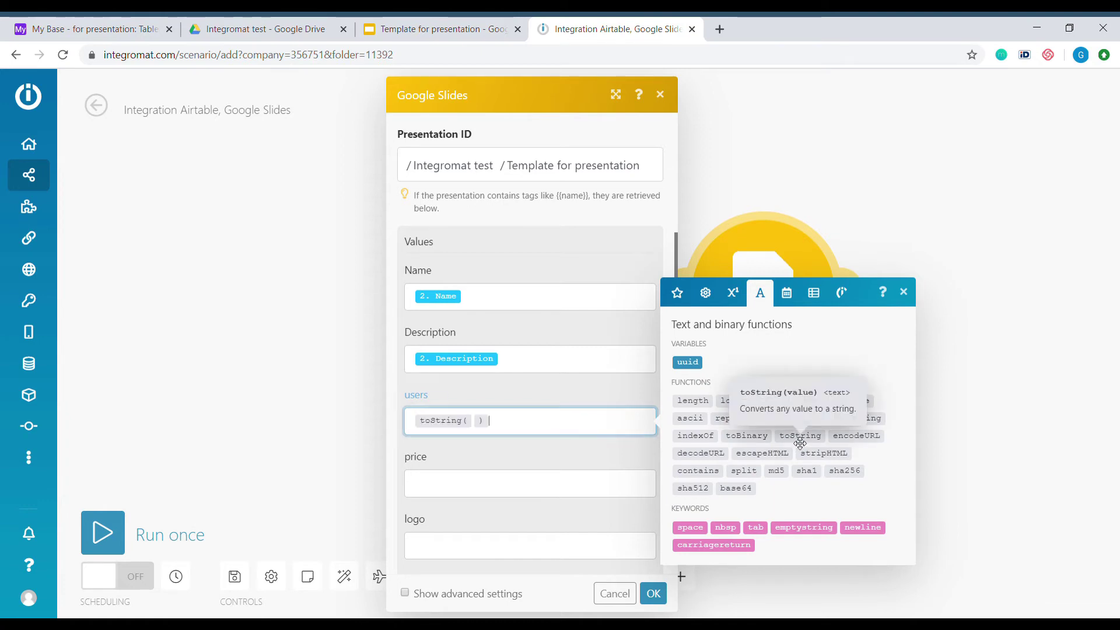
click(676, 292)
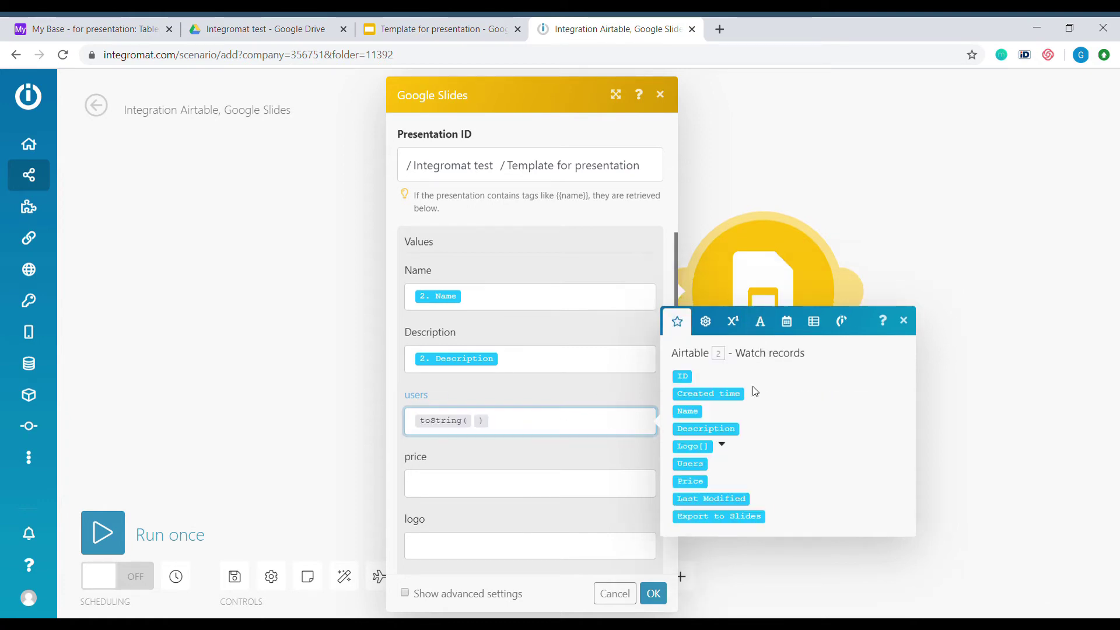
click(690, 463)
click(518, 487)
click(760, 339)
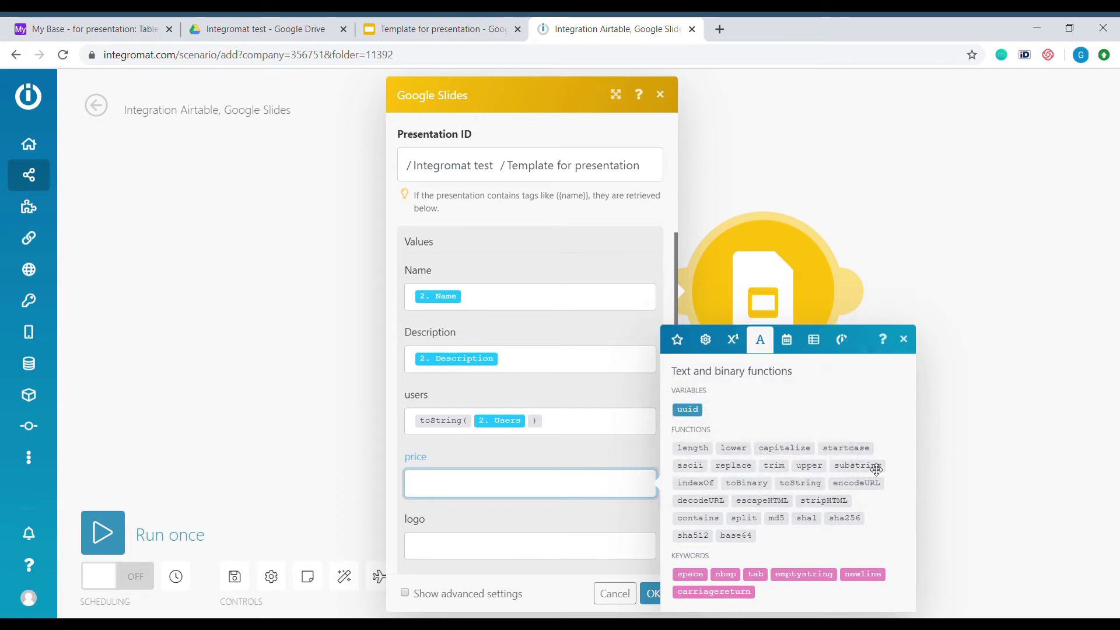
click(802, 483)
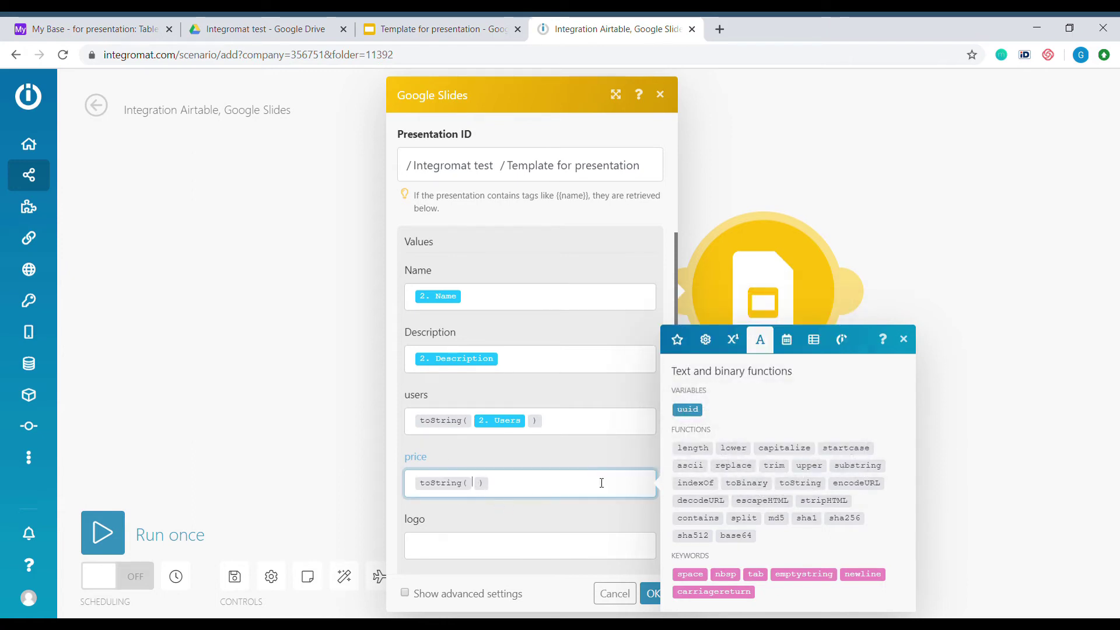
click(684, 344)
click(691, 543)
- Map Last Modified, set the destination folder to Integromat test, and confirm the module
scroll(582, 425, down, 3)
click(477, 397)
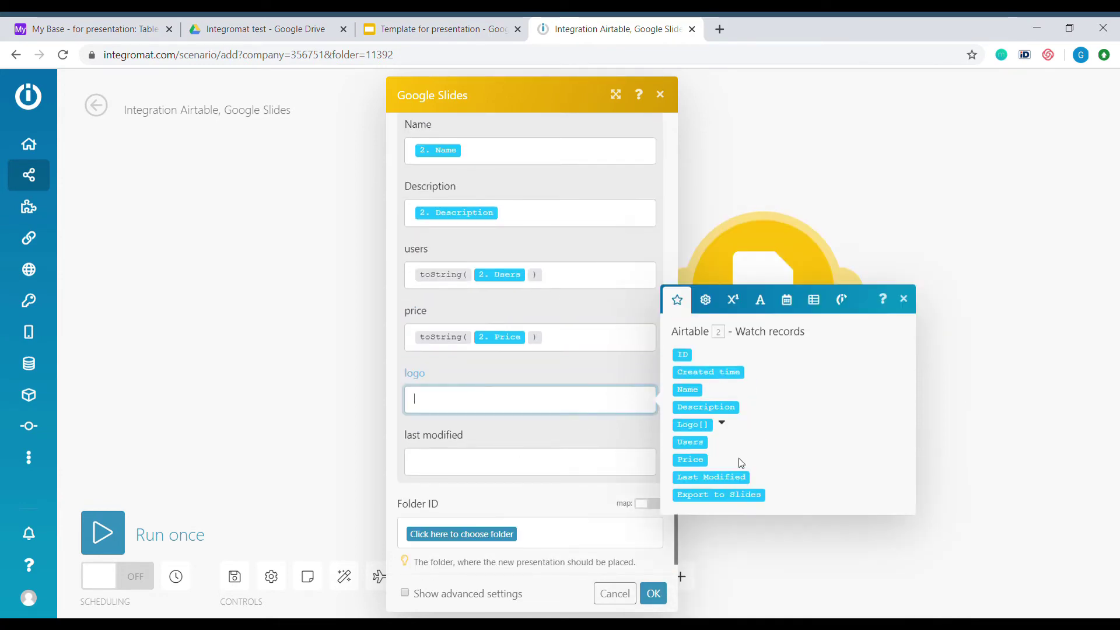
click(452, 465)
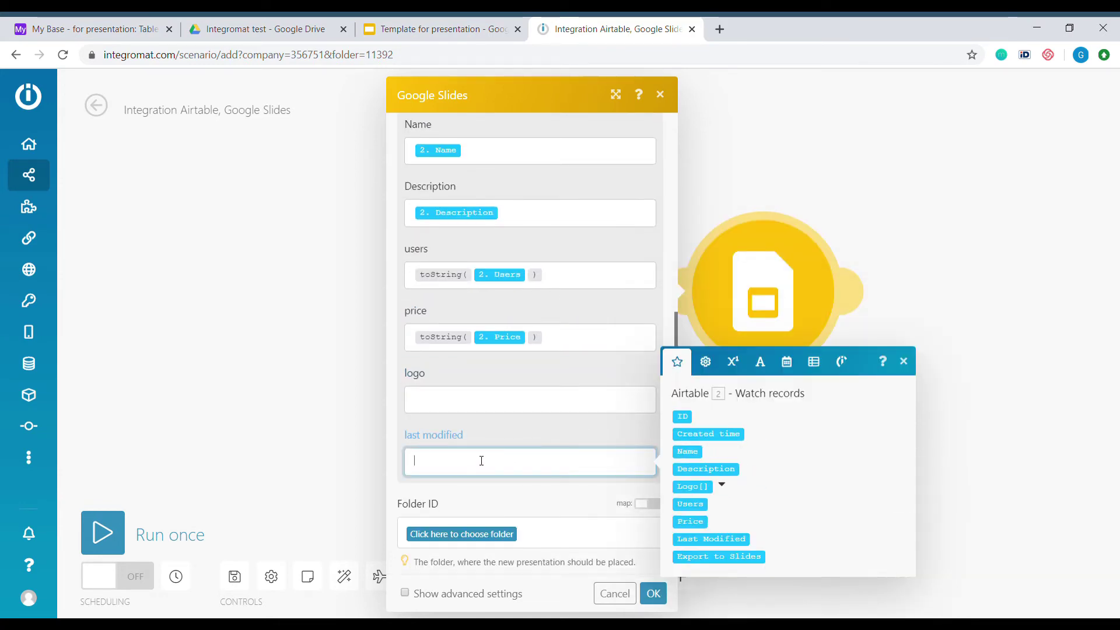
click(731, 545)
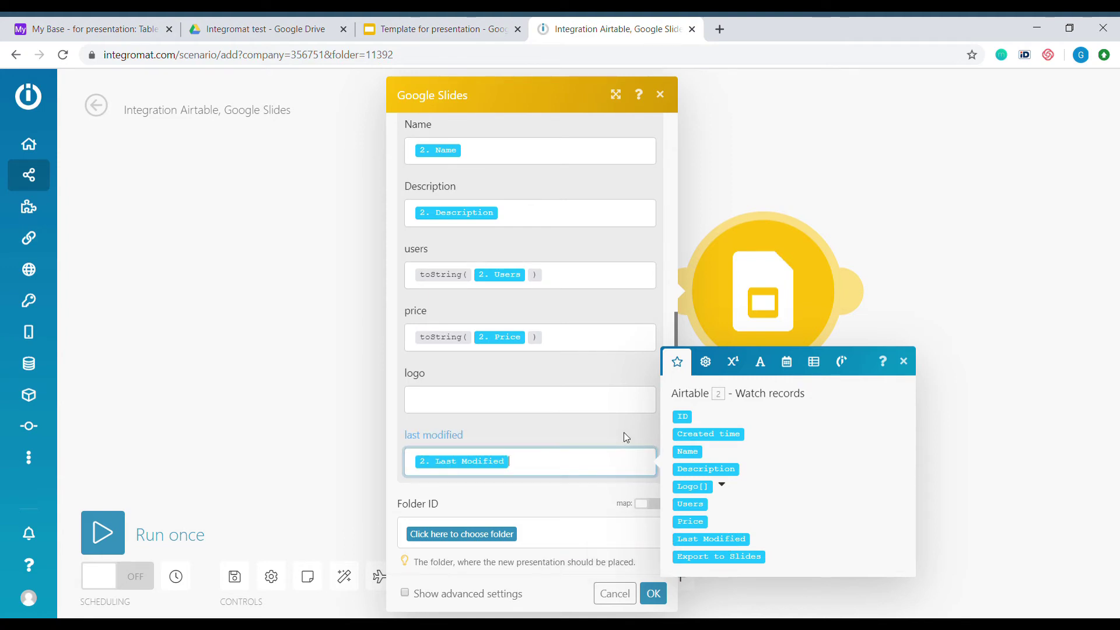
click(904, 361)
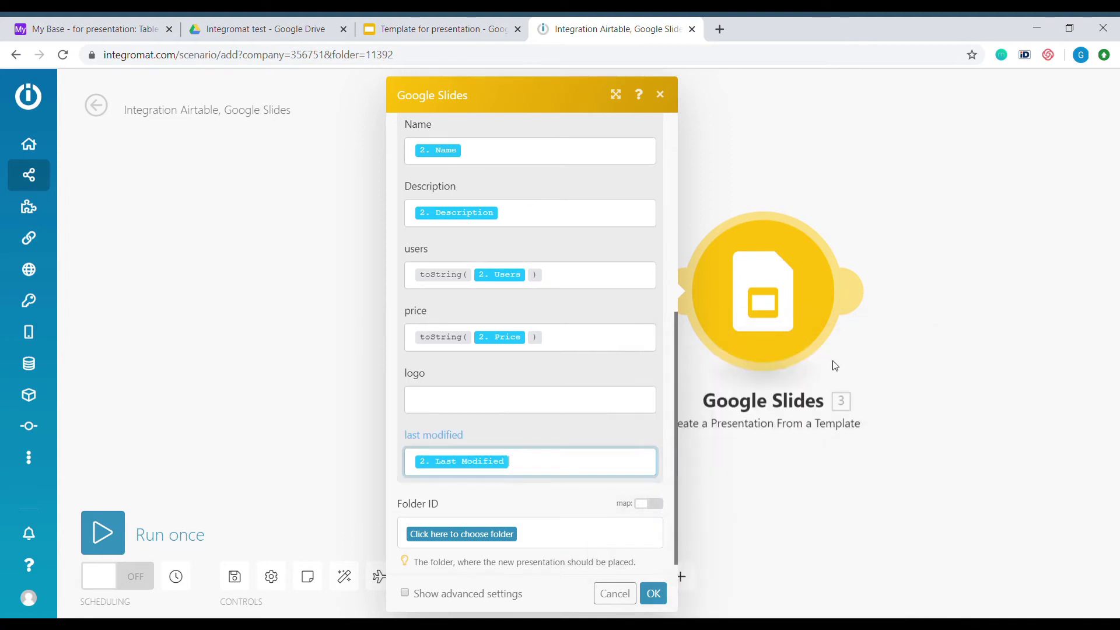
click(481, 519)
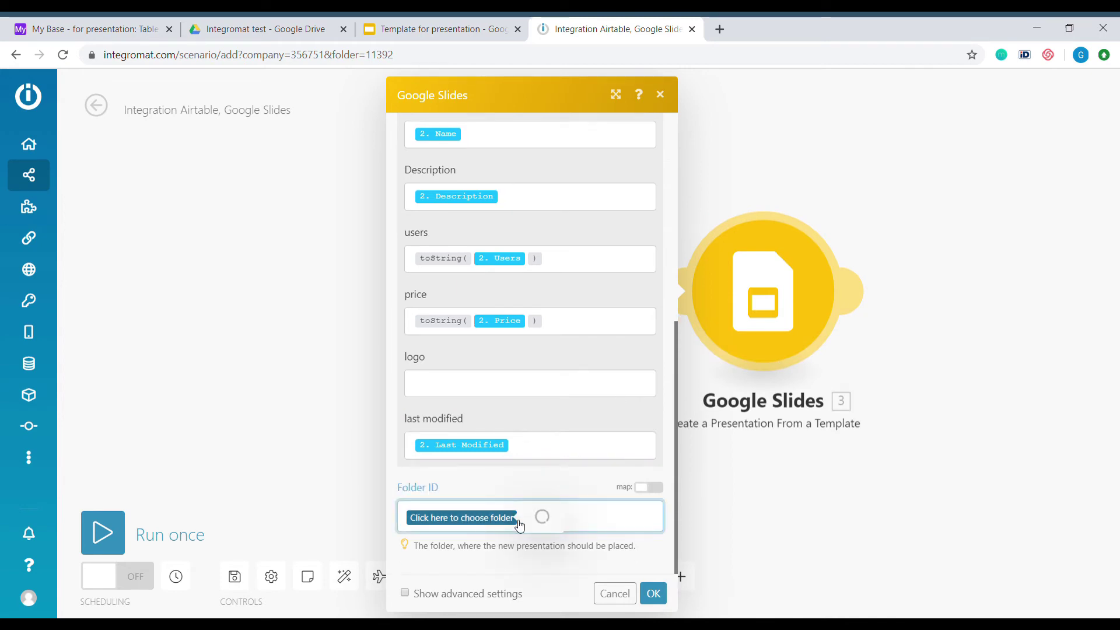
click(654, 594)
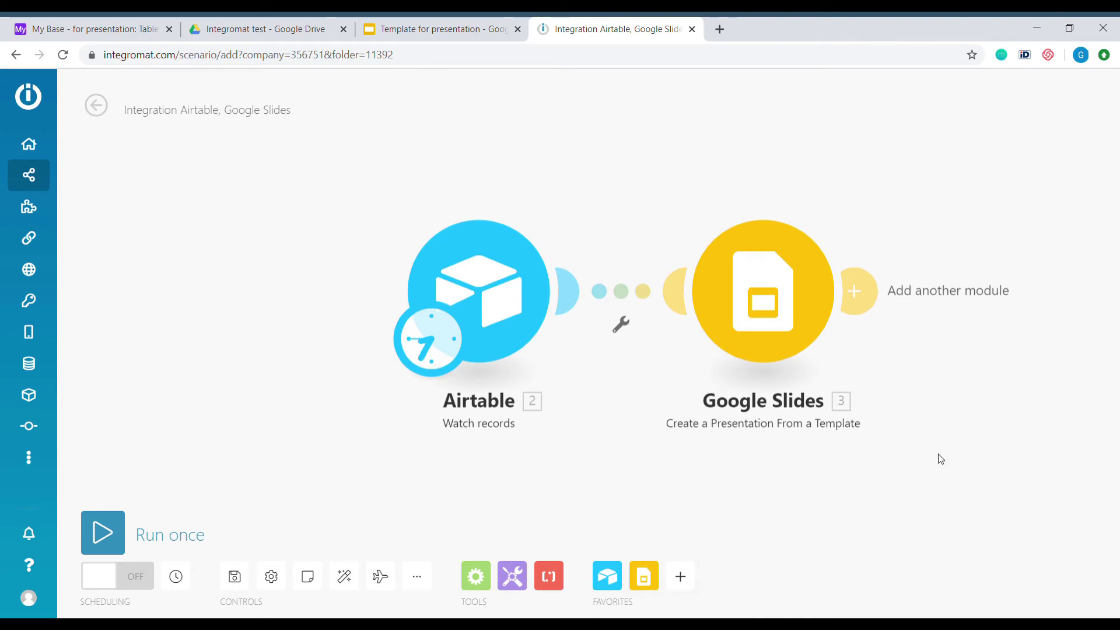
- Add a Google Slides 'Upload an Image To a Presentation' module using the new presentation's ID
click(631, 302)
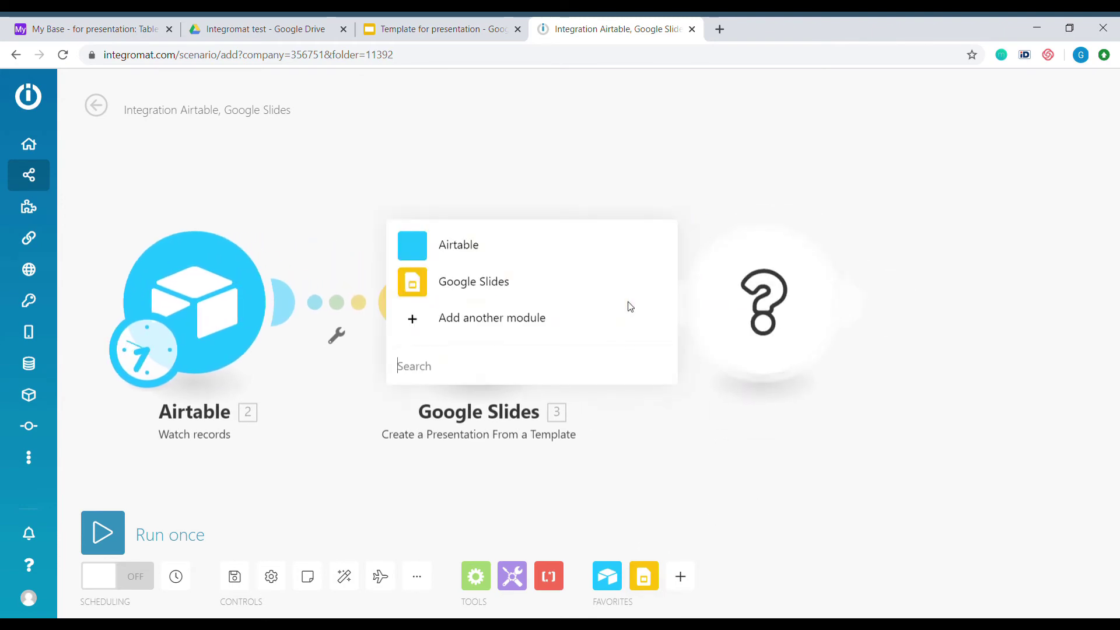
click(507, 288)
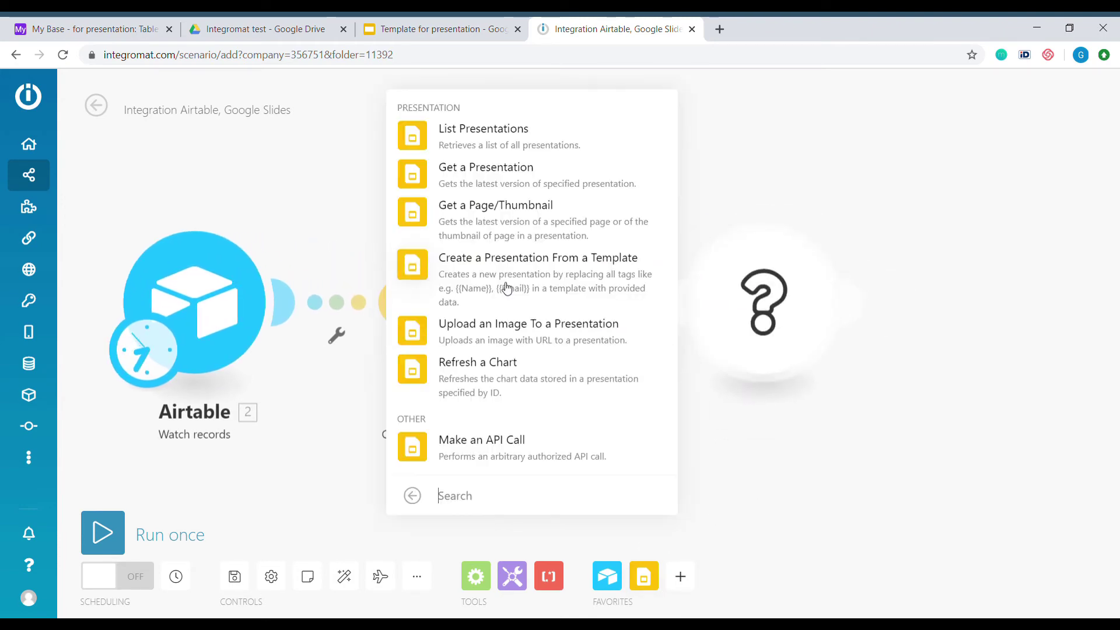
click(525, 340)
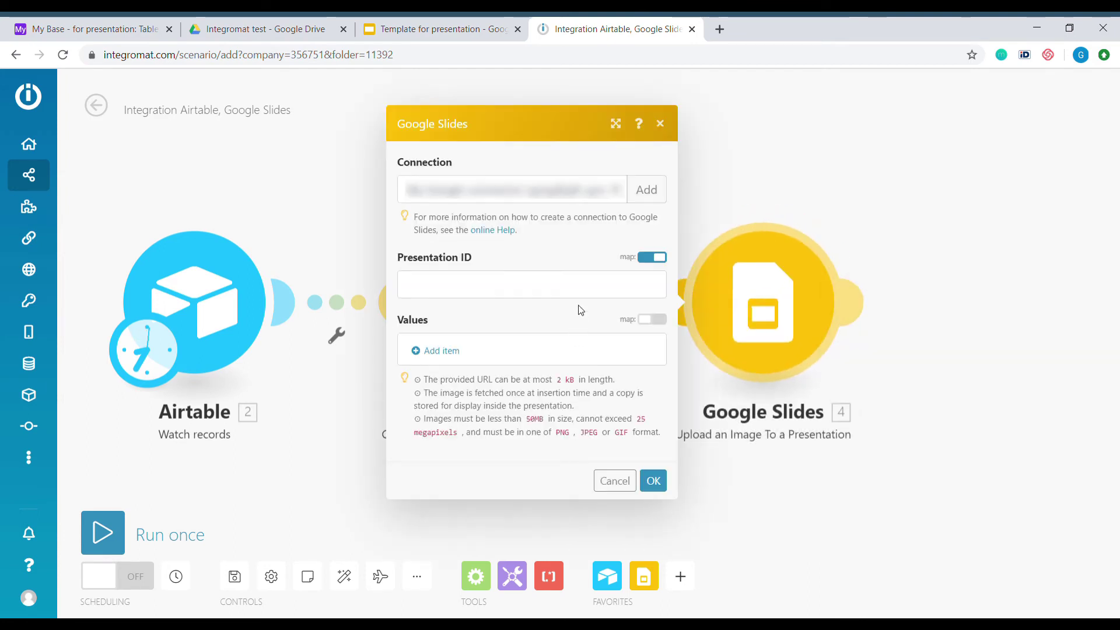
click(467, 287)
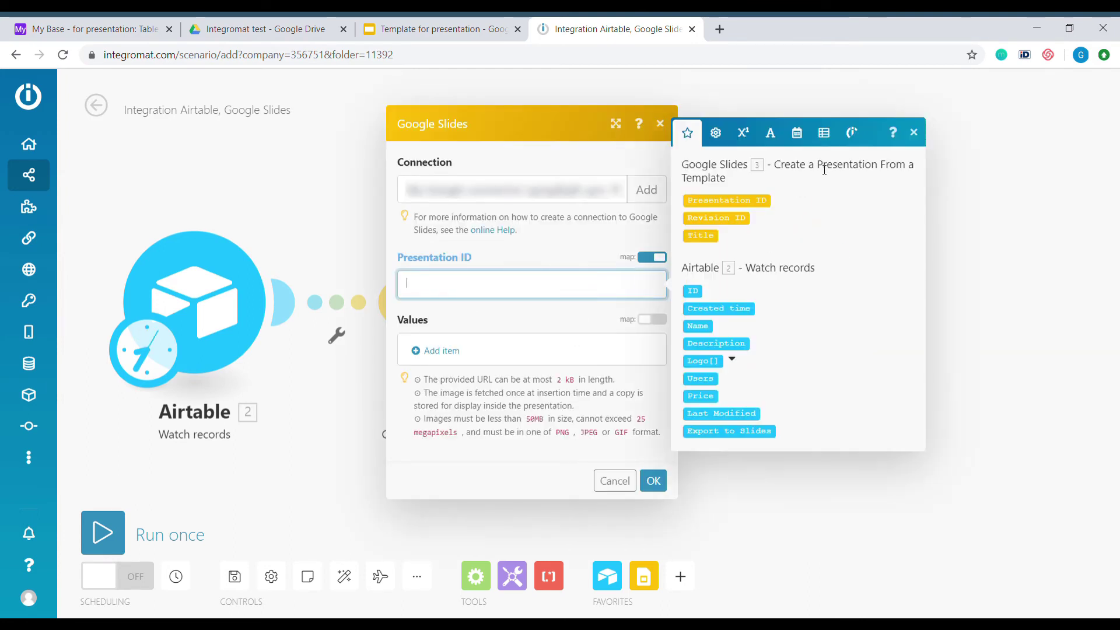
click(757, 208)
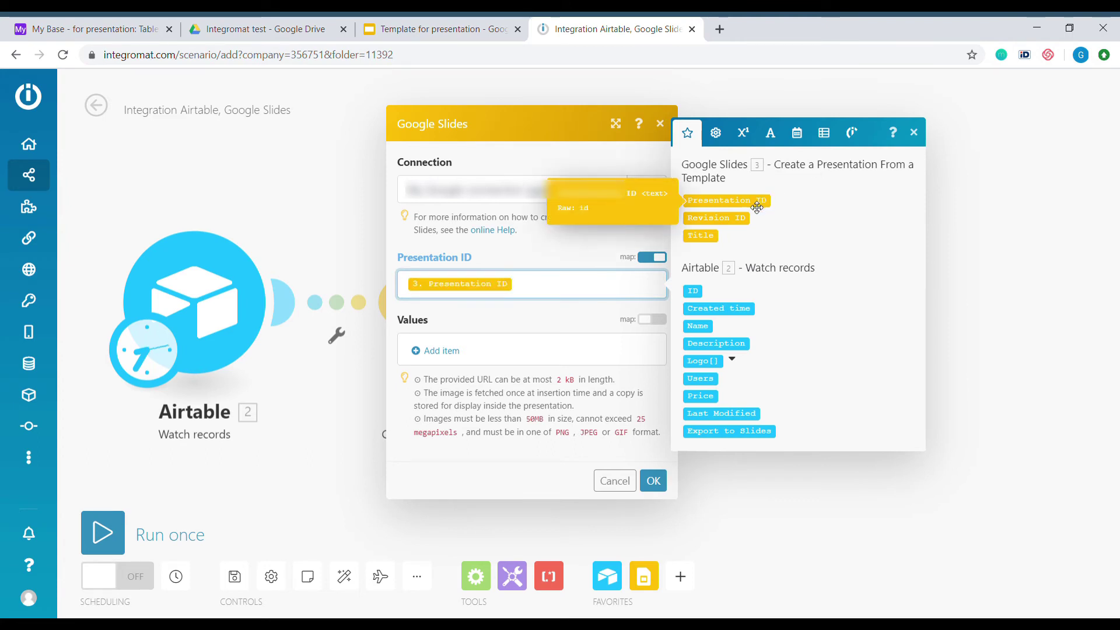
click(575, 319)
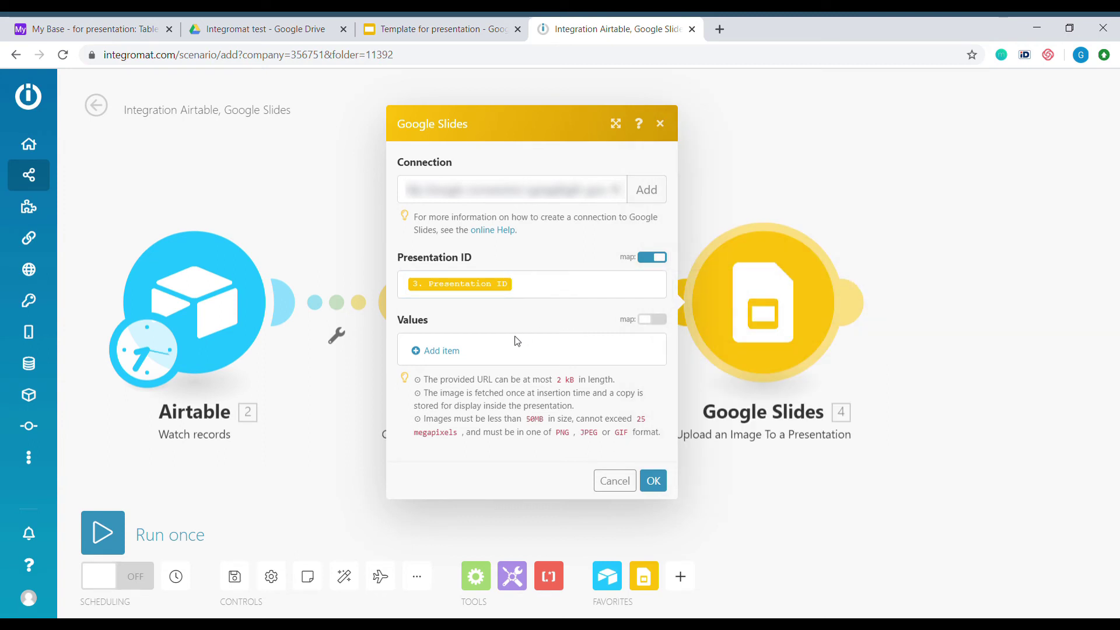
- Add an image item for the logo tag mapped to the Logo[1] URL and confirm the module
click(453, 353)
click(525, 307)
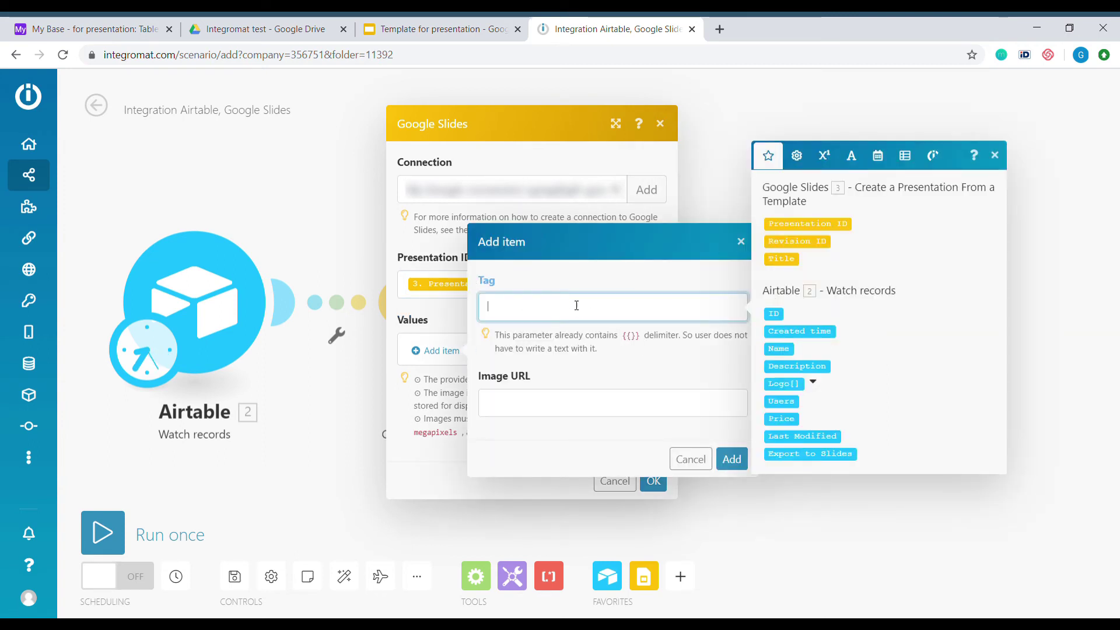
click(437, 29)
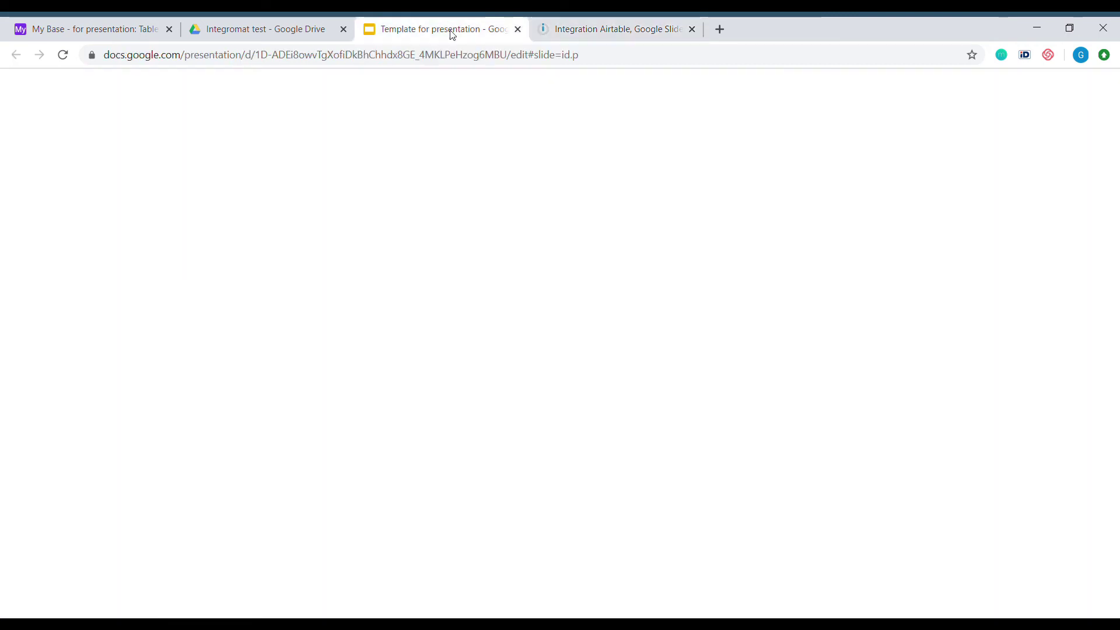
click(586, 23)
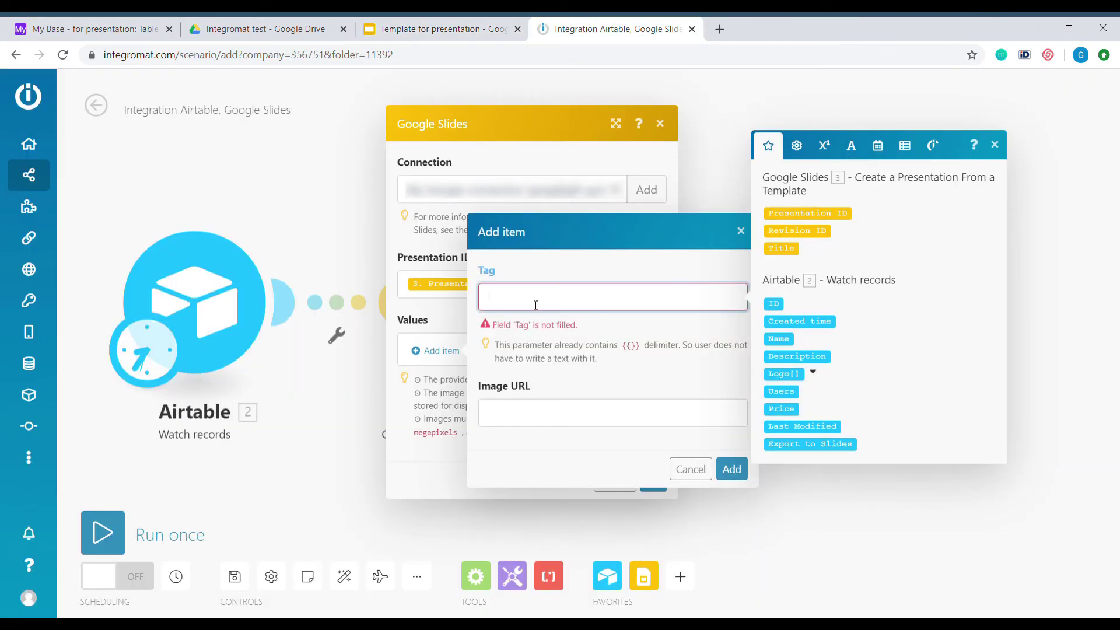
text(1)
click(537, 418)
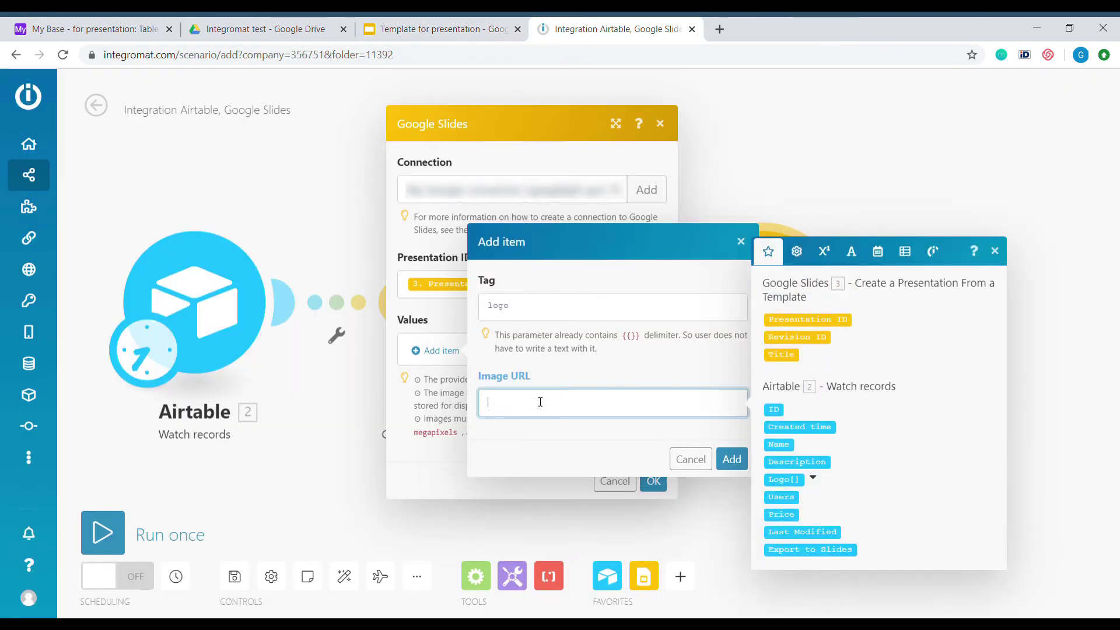
click(814, 479)
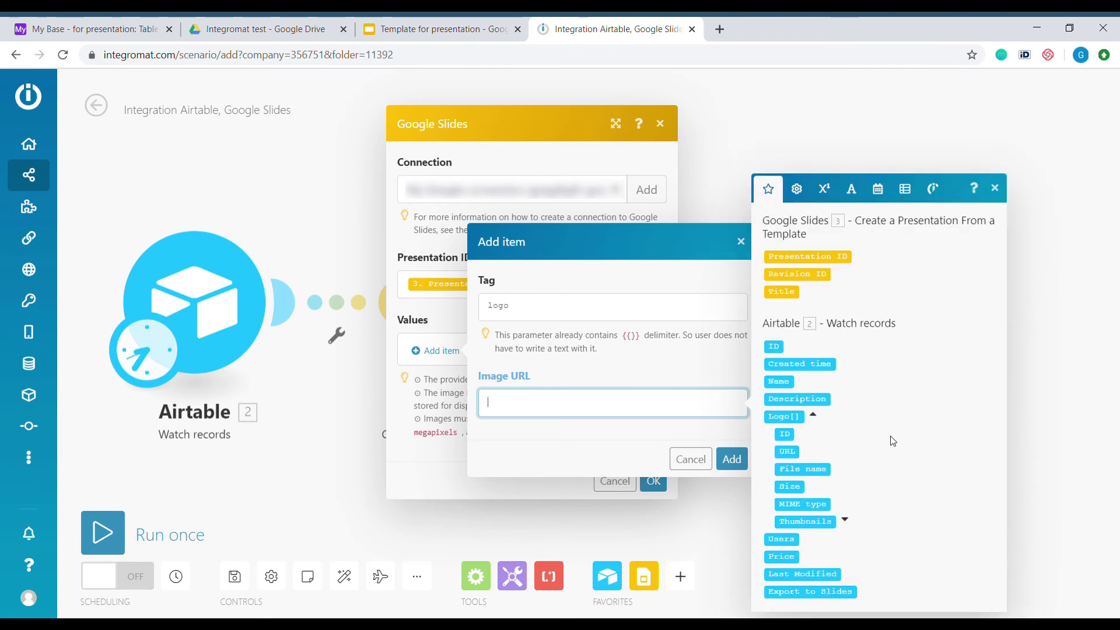
click(788, 455)
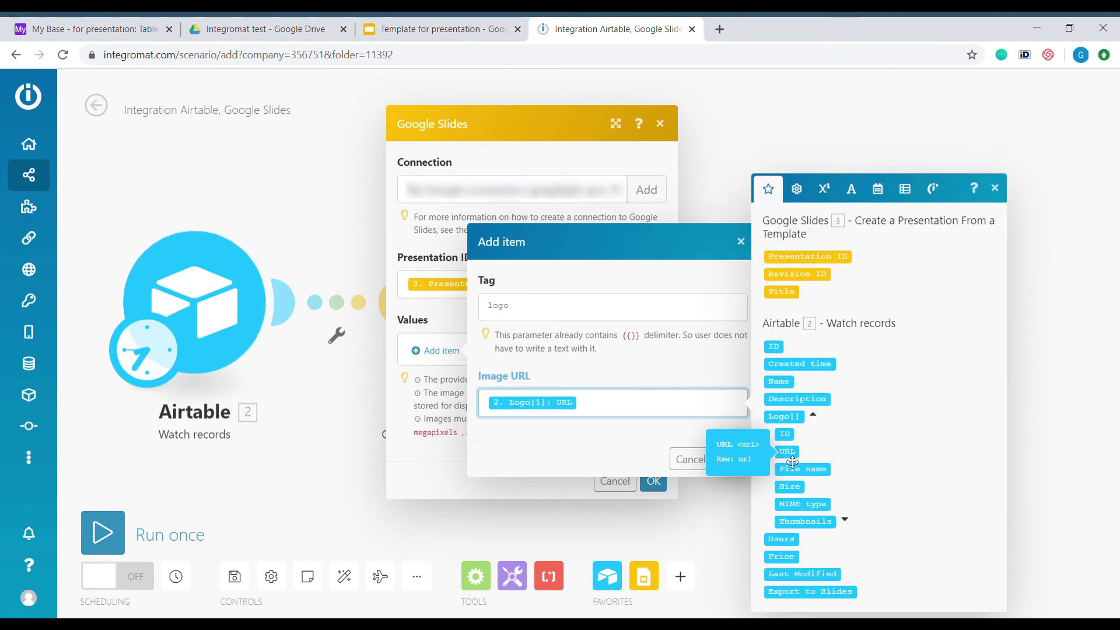
click(730, 460)
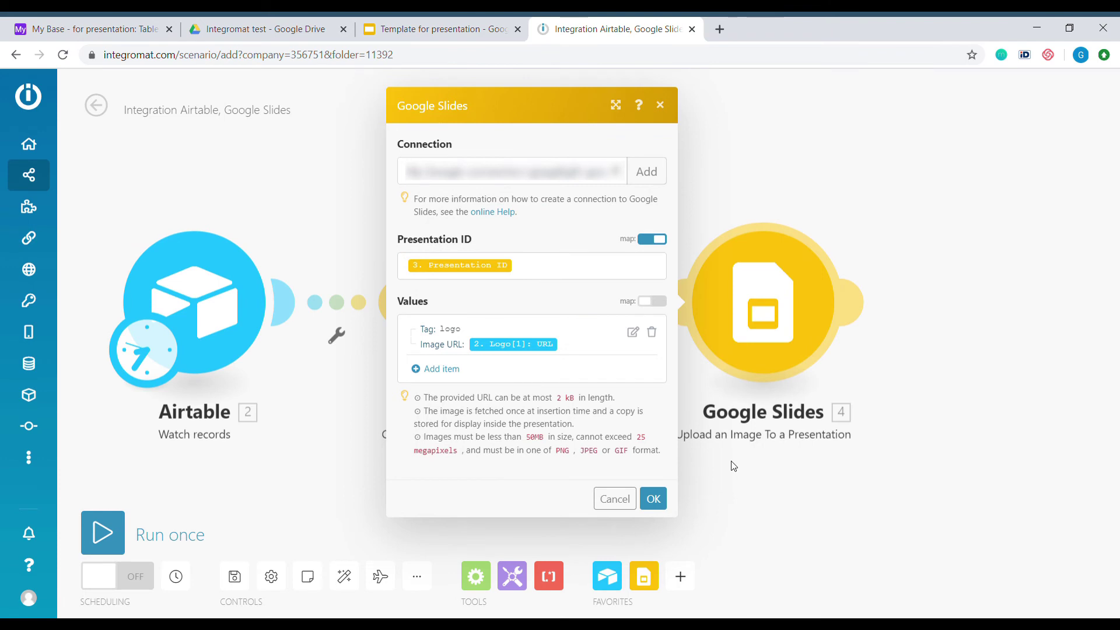
click(654, 499)
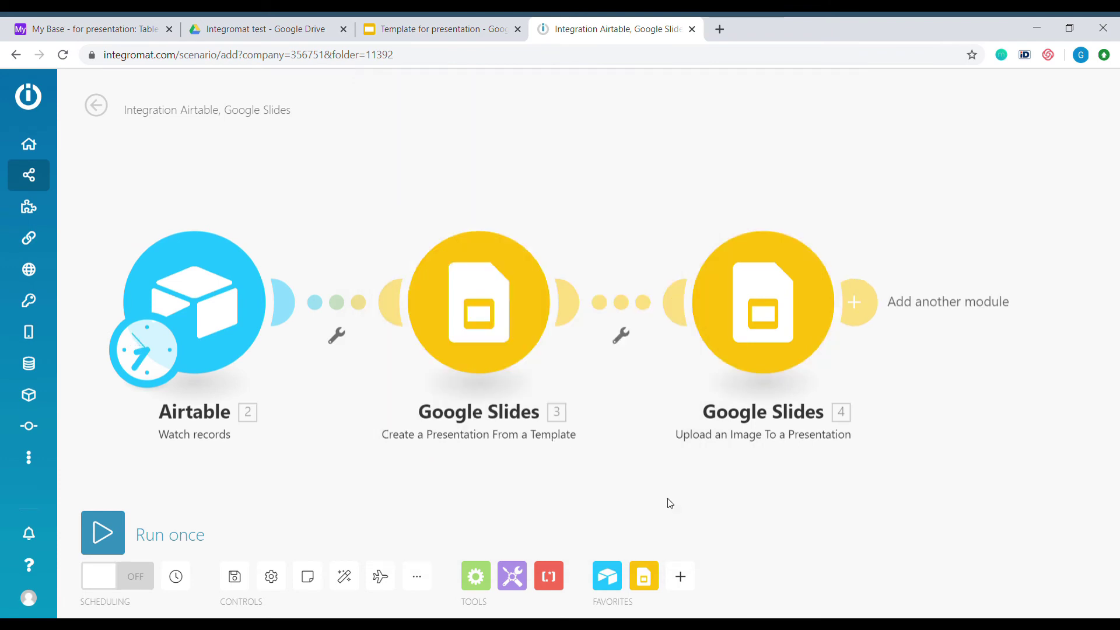
- Run the scenario once, tick Export to Slides for Airtable row 2, and run it again
click(102, 545)
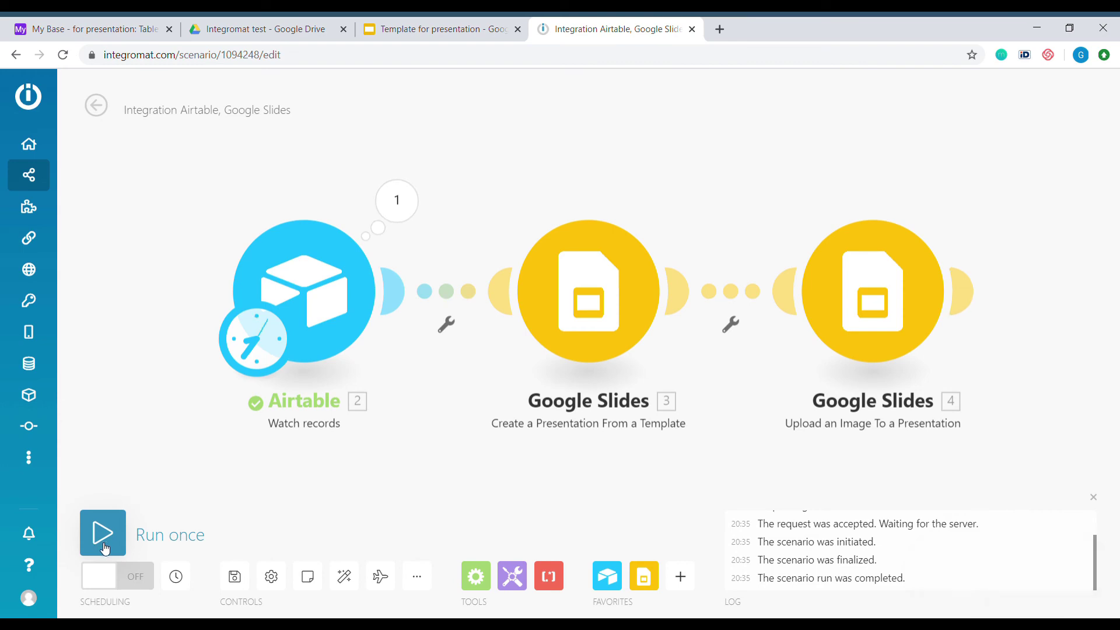
click(111, 32)
click(885, 220)
click(885, 220)
click(612, 29)
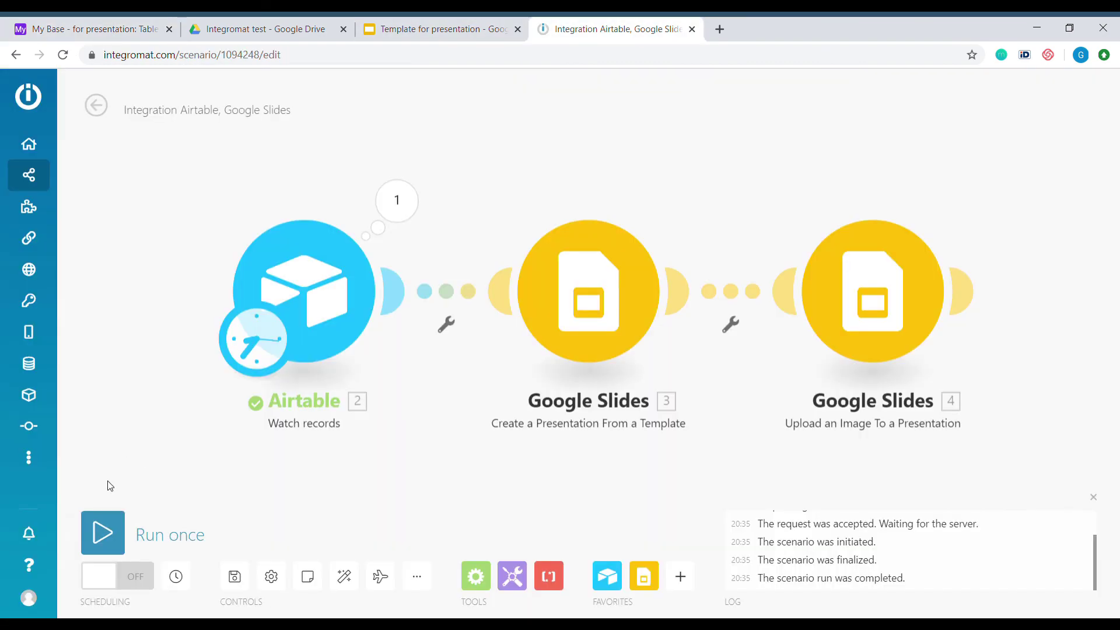
click(102, 532)
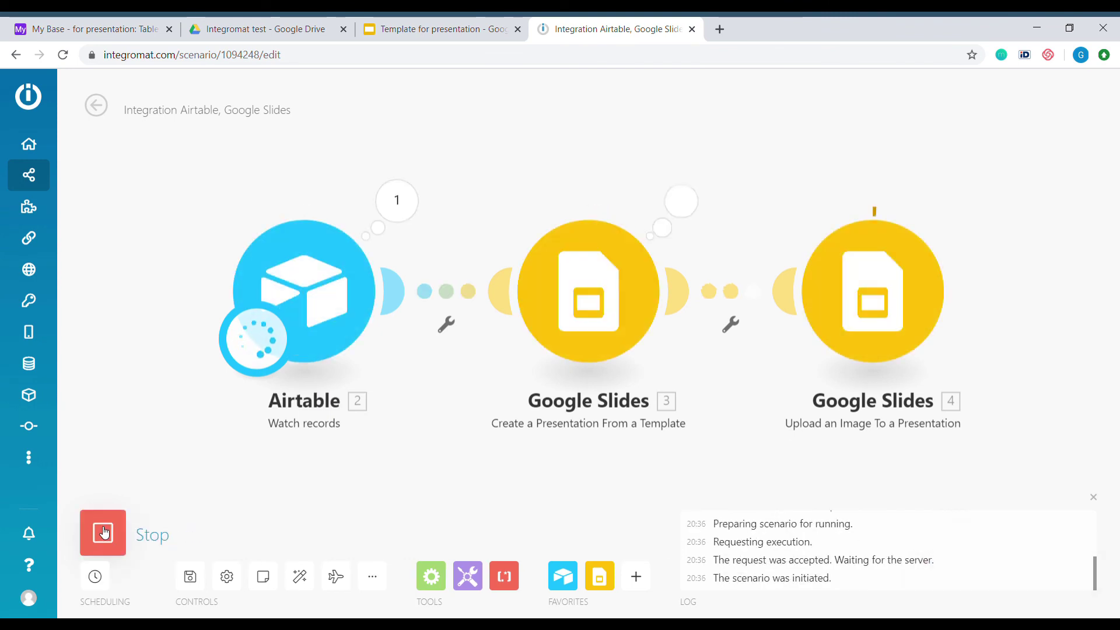
- Check the Drive folder, flag the Zapier row for export, rerun the scenario, and reload the folder
click(264, 30)
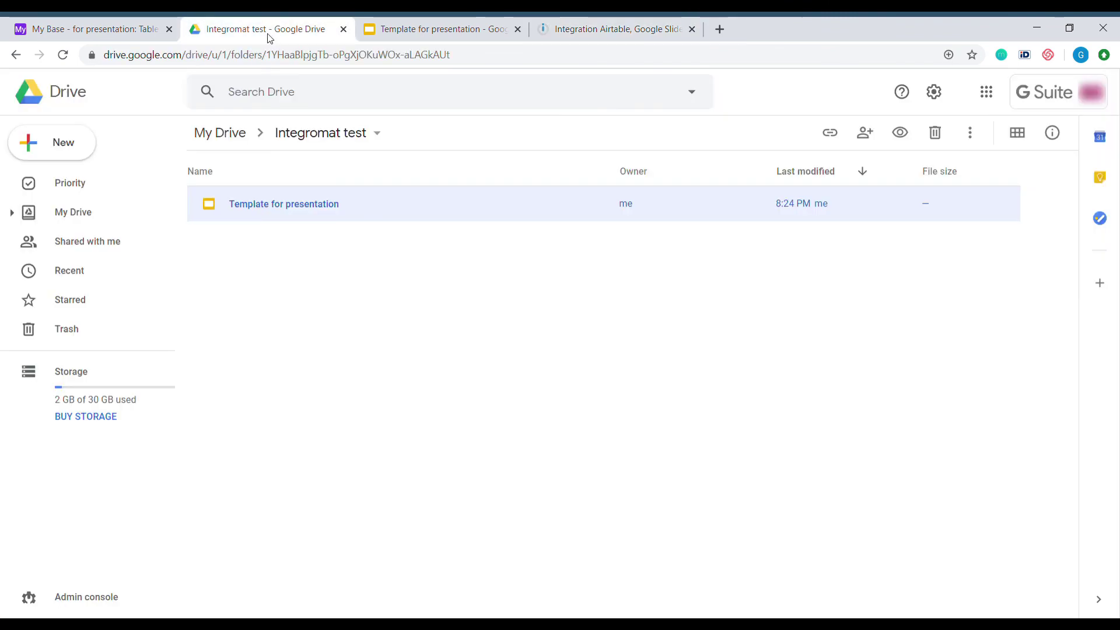
click(68, 57)
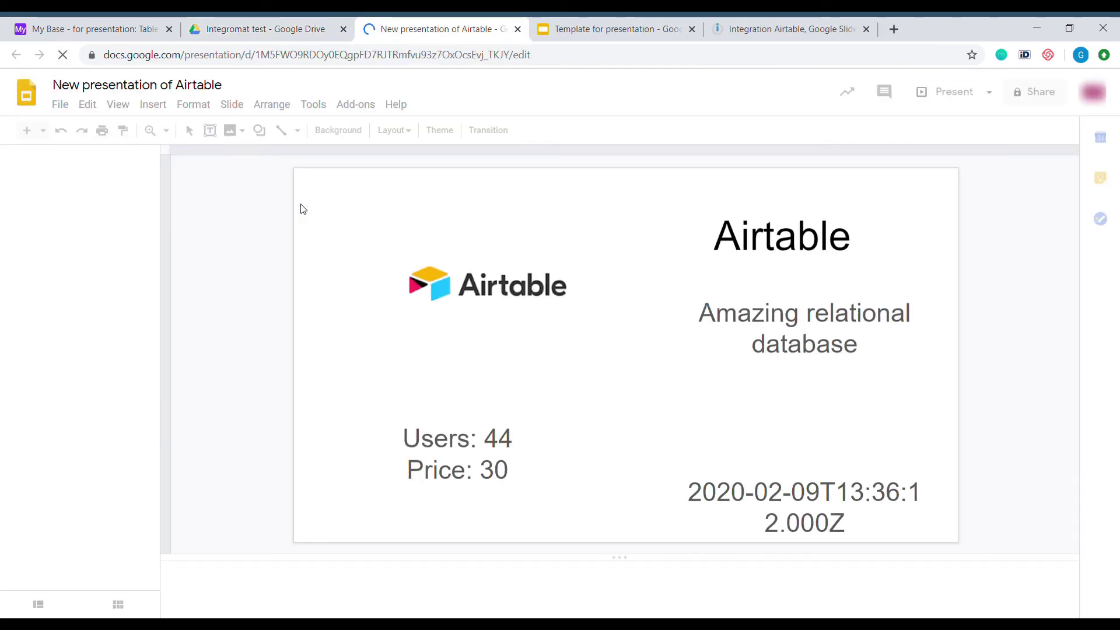
click(104, 23)
click(883, 245)
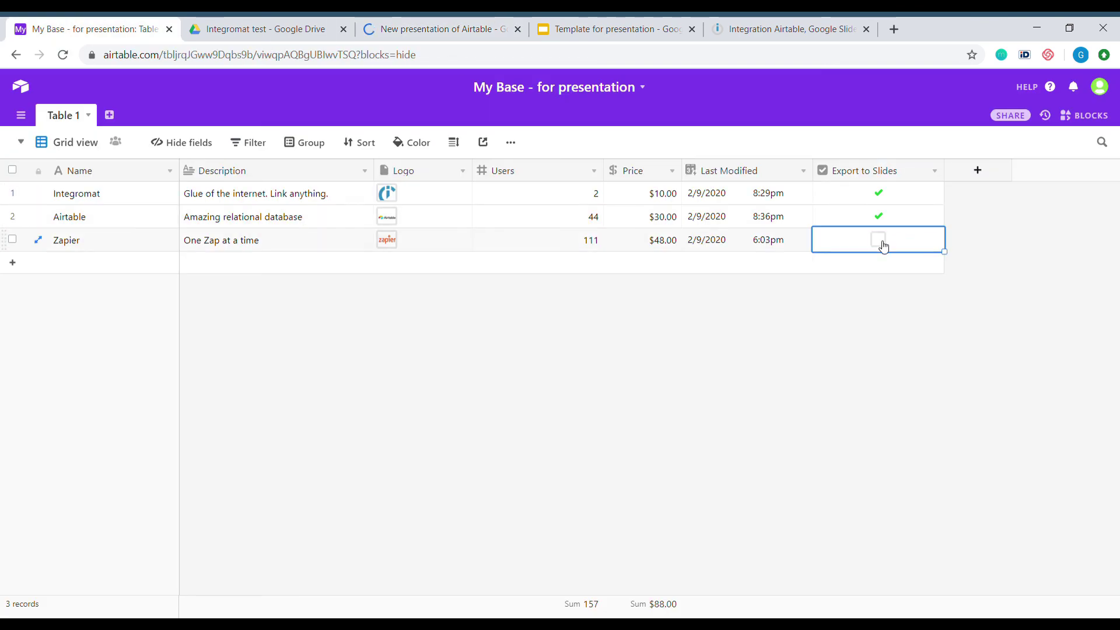
click(883, 245)
click(787, 29)
click(103, 532)
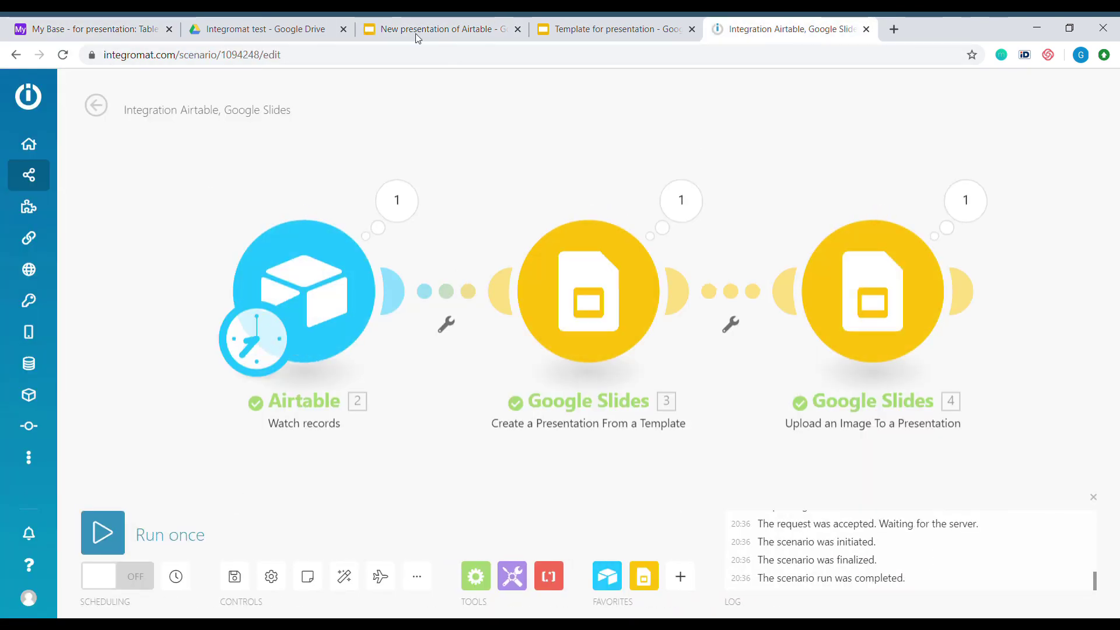
click(257, 29)
click(63, 54)
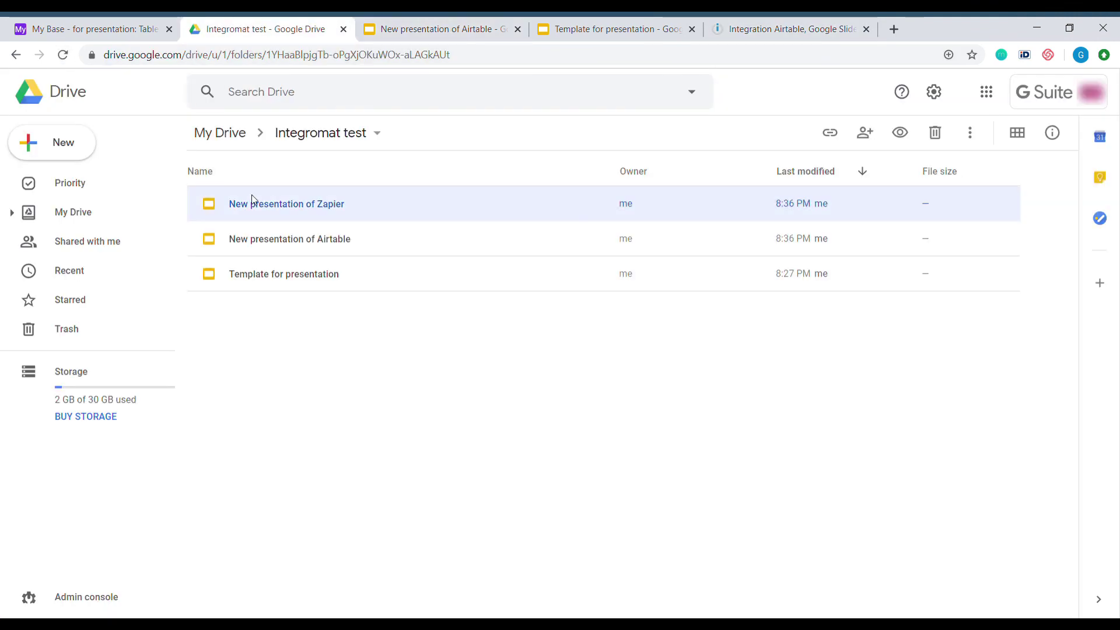
- Open 'New presentation of Zapier' from the Integromat test Drive folder
double_click(254, 200)
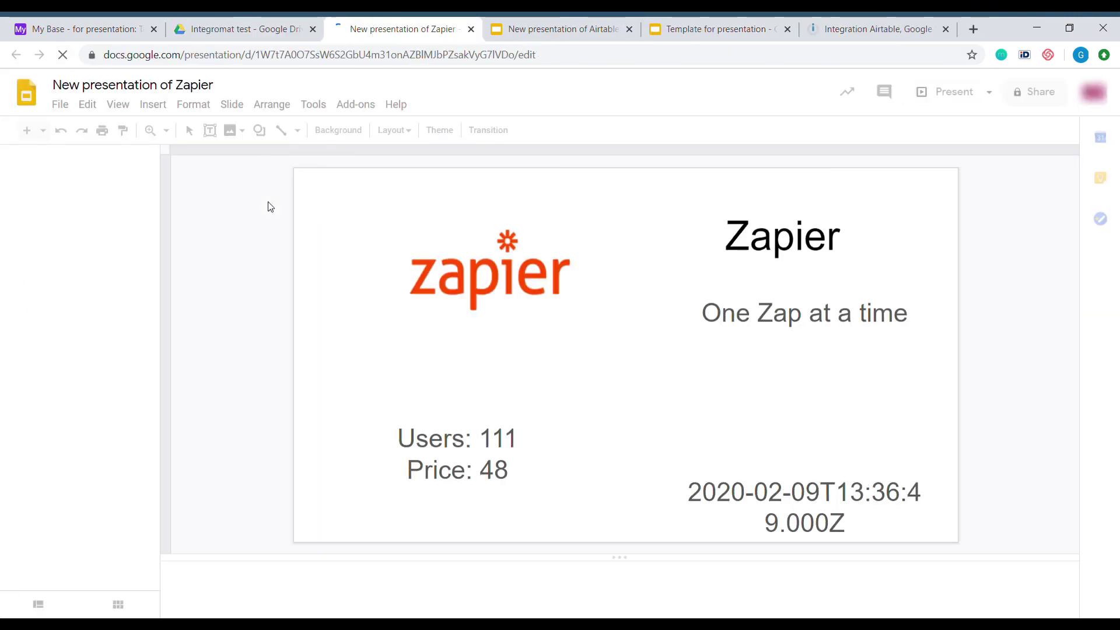